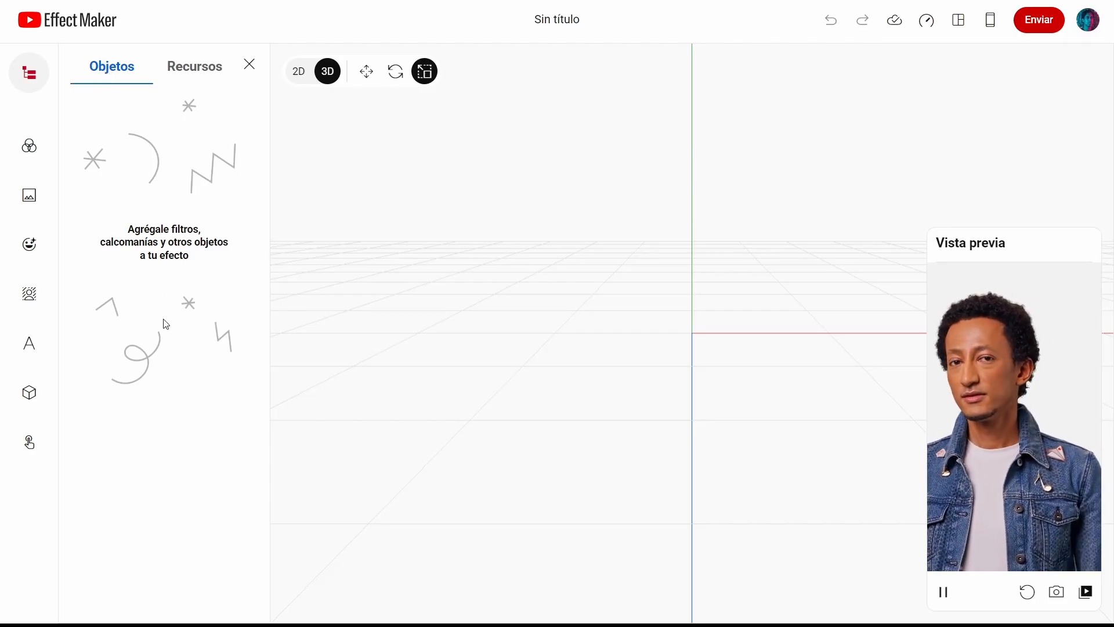
Step: Explore the Recursos tab and the viewport's 2D/3D modes and move, rotate and scale tools
click(189, 77)
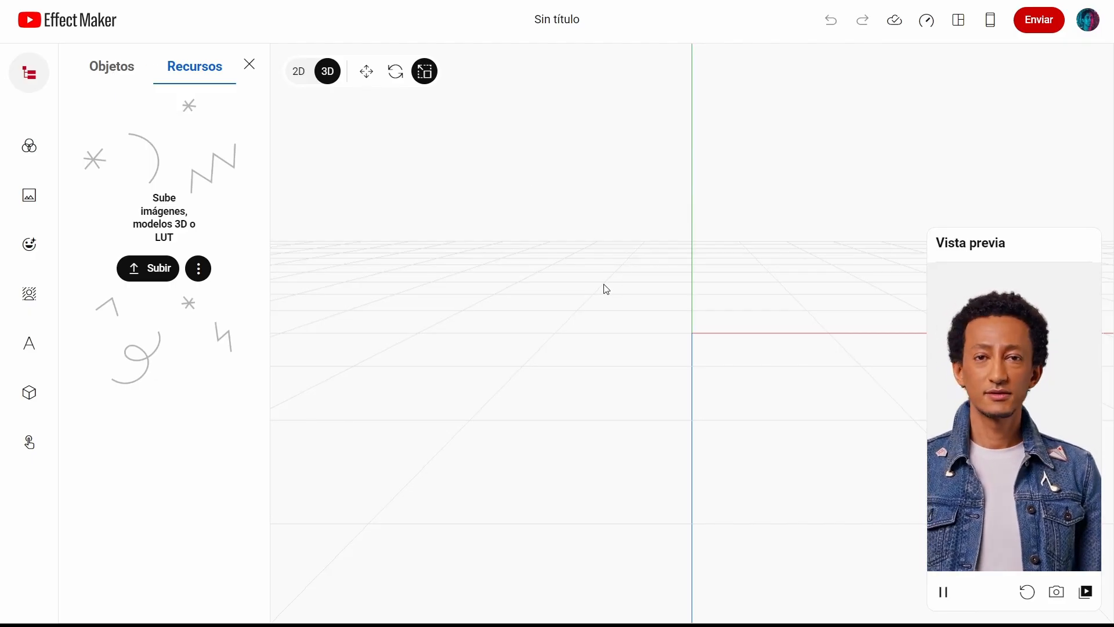
click(295, 80)
click(327, 72)
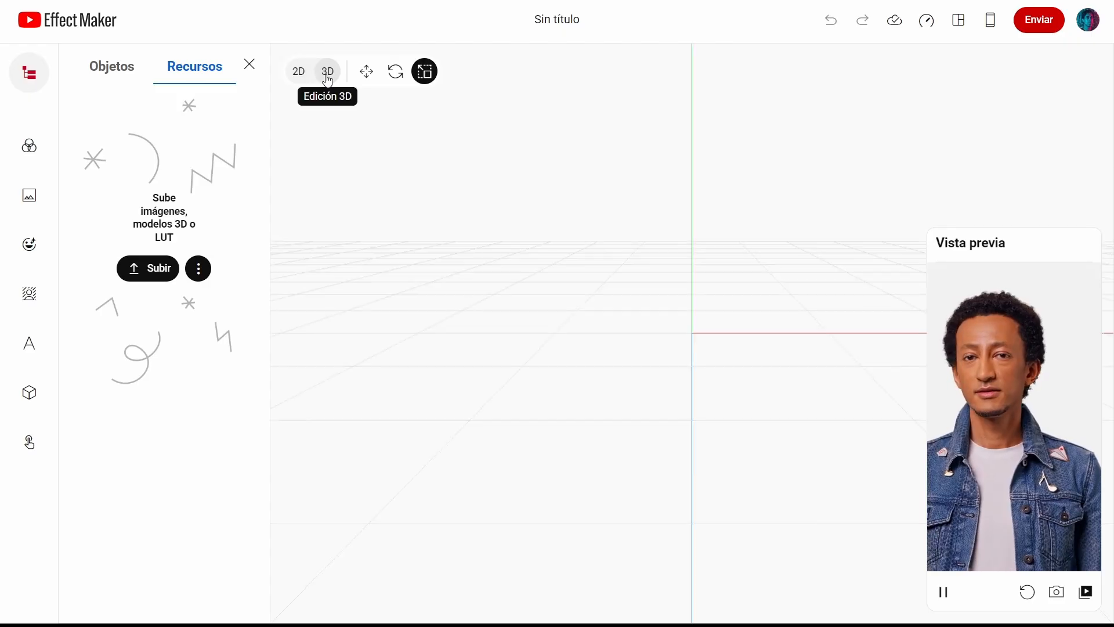
click(366, 72)
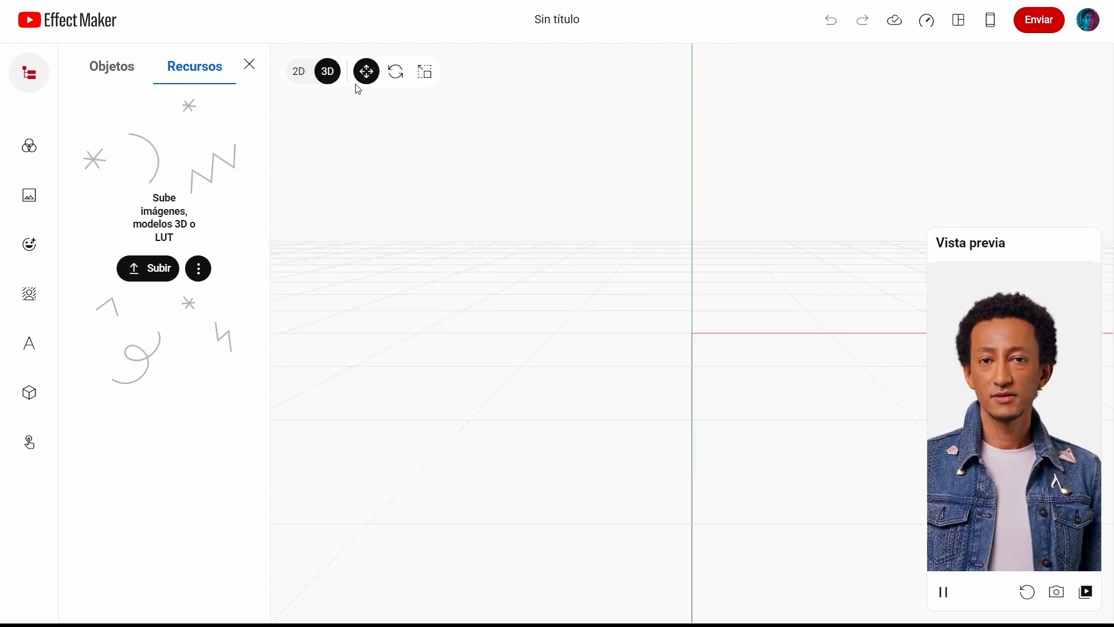
click(406, 80)
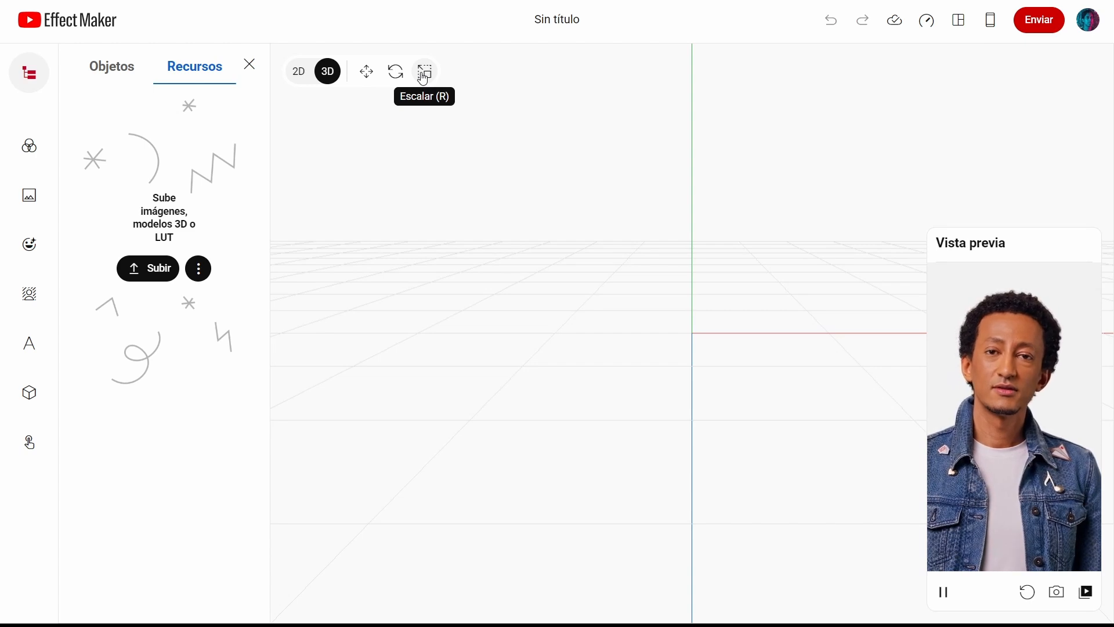
click(425, 72)
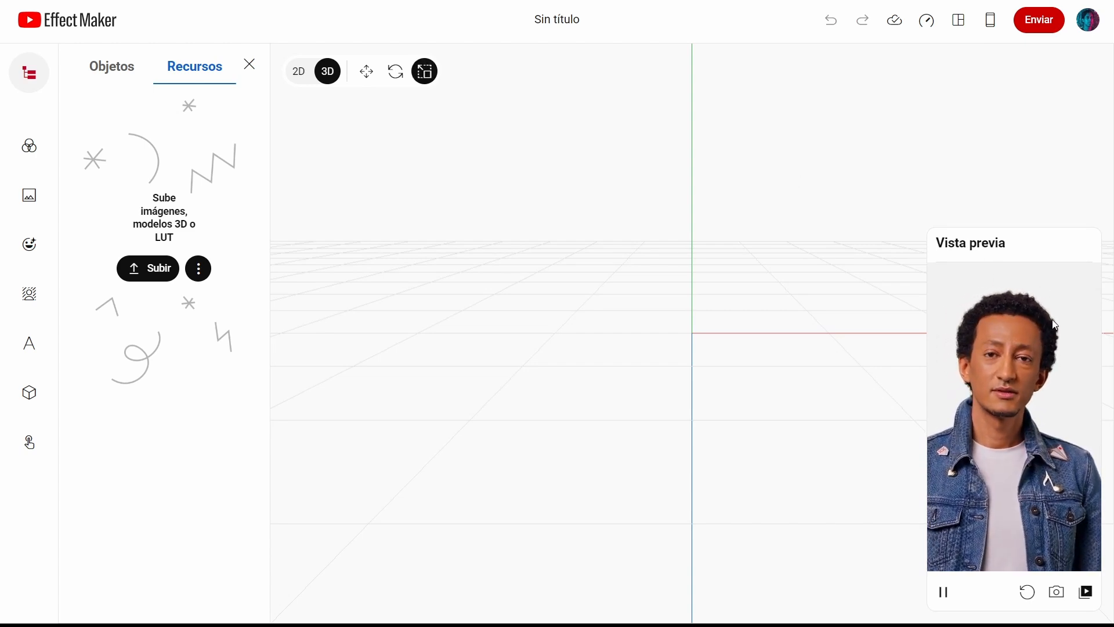
drag(1030, 256, 954, 248)
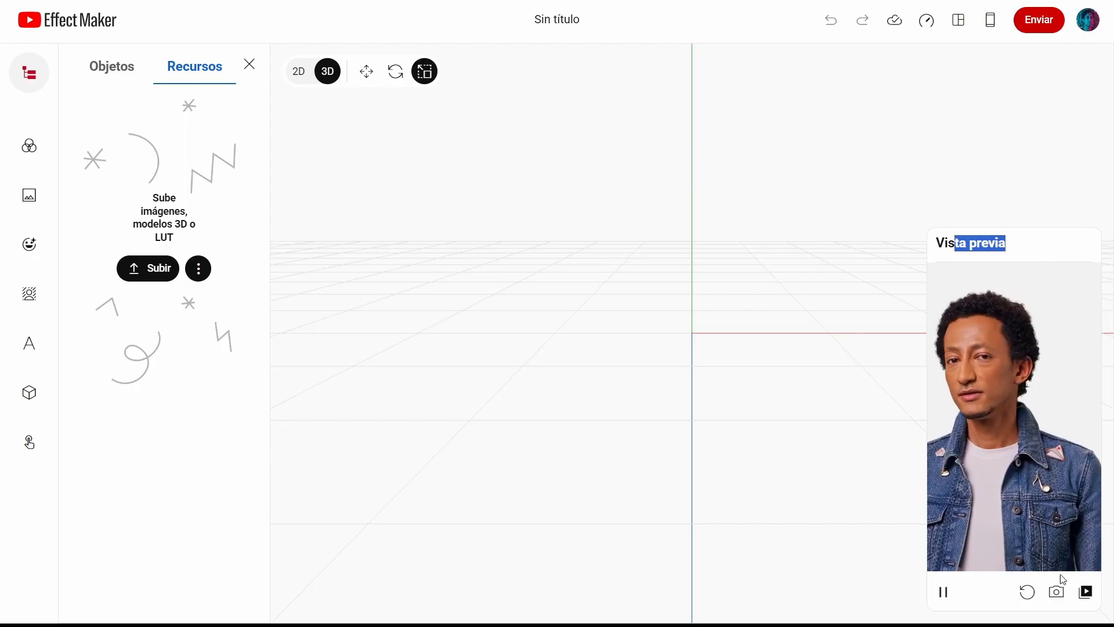
Step: Switch the preview model to Modelo 5
click(1084, 593)
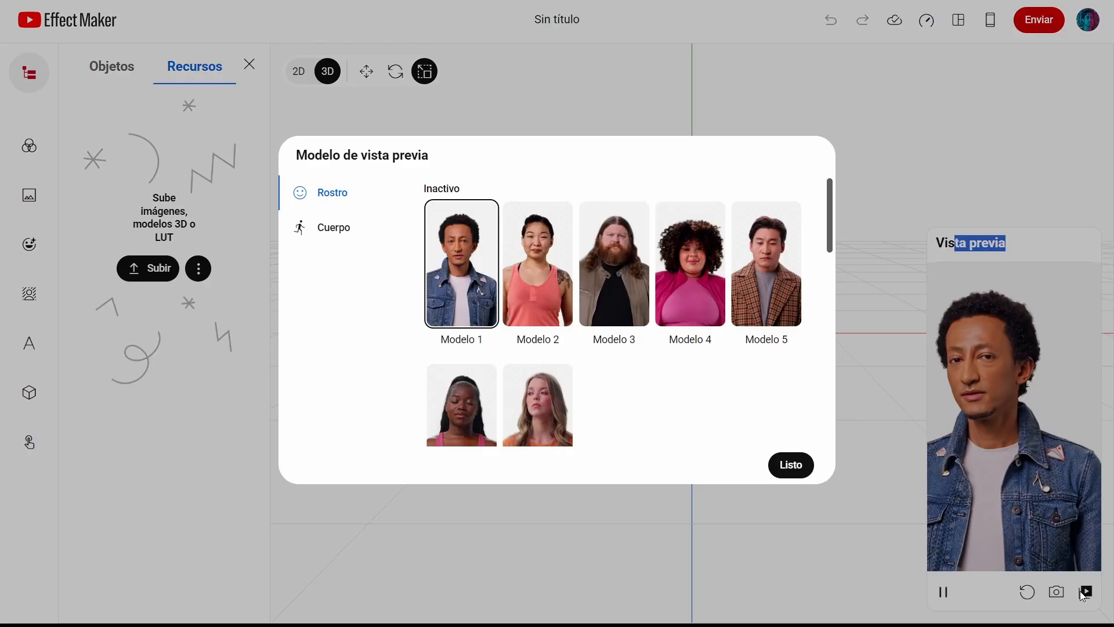
click(767, 299)
click(795, 464)
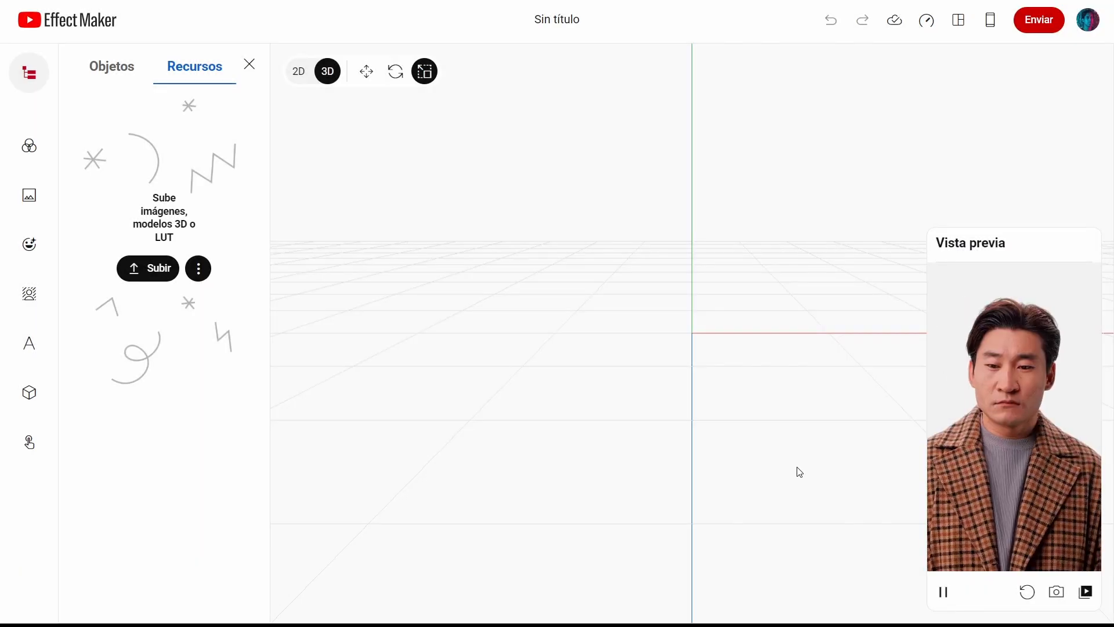
Step: Switch the preview model to Modelo 2
click(1085, 592)
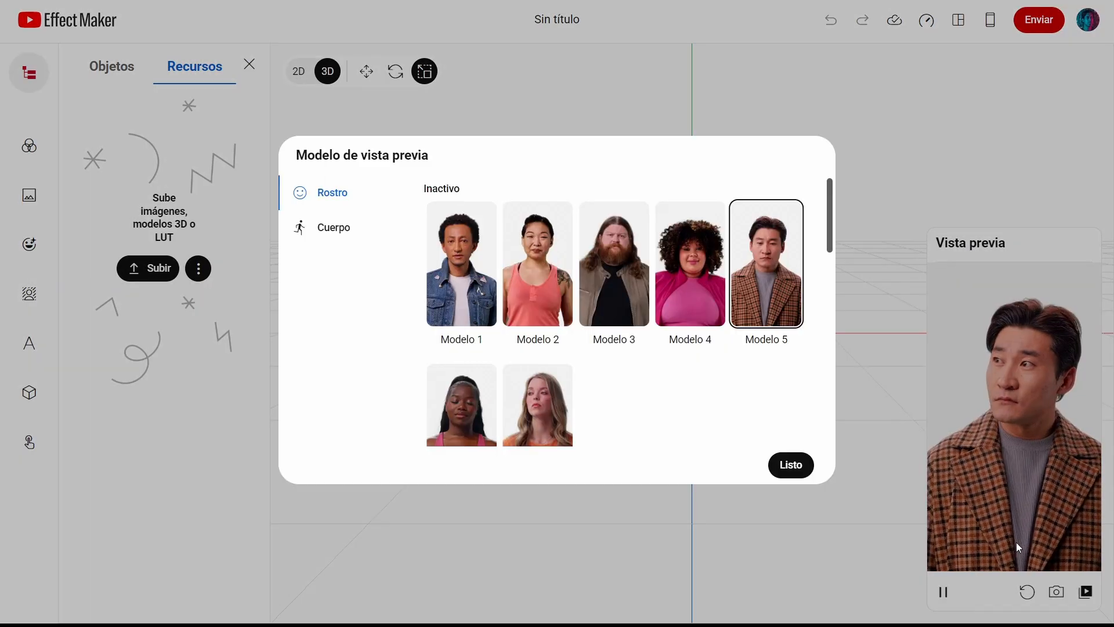
click(558, 283)
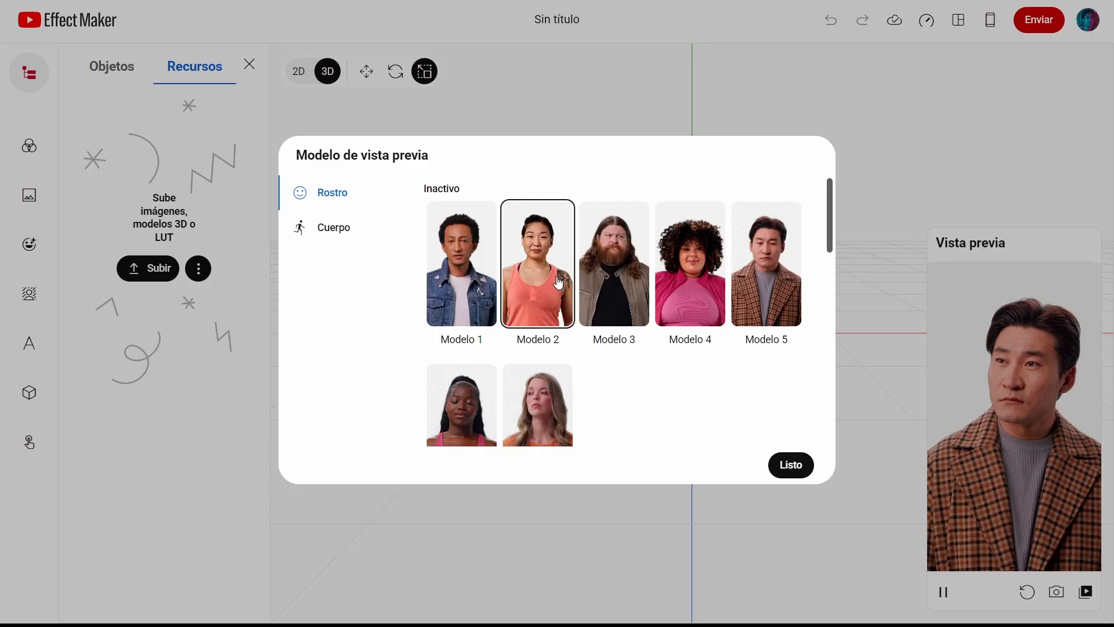
click(800, 465)
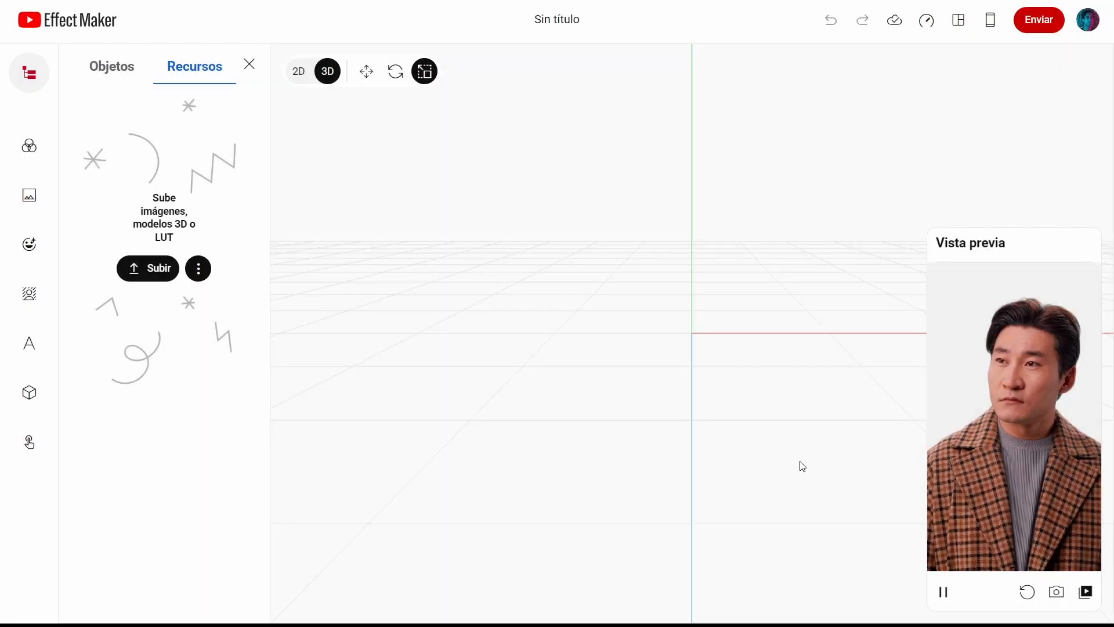
Step: Switch the preview model back to Modelo 1
click(1085, 591)
click(467, 306)
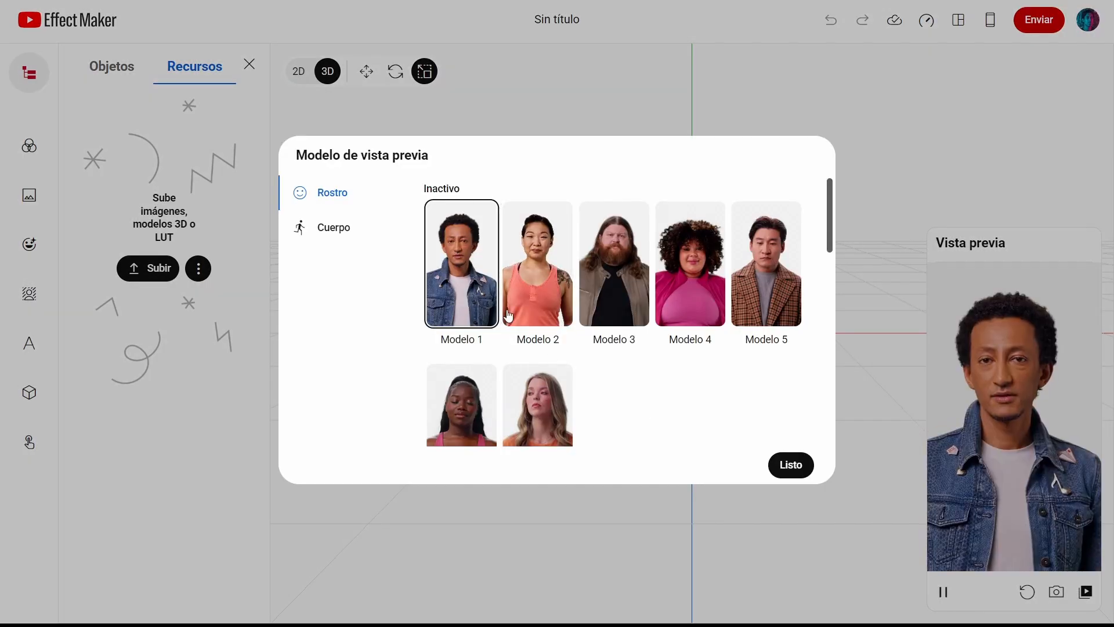
click(791, 465)
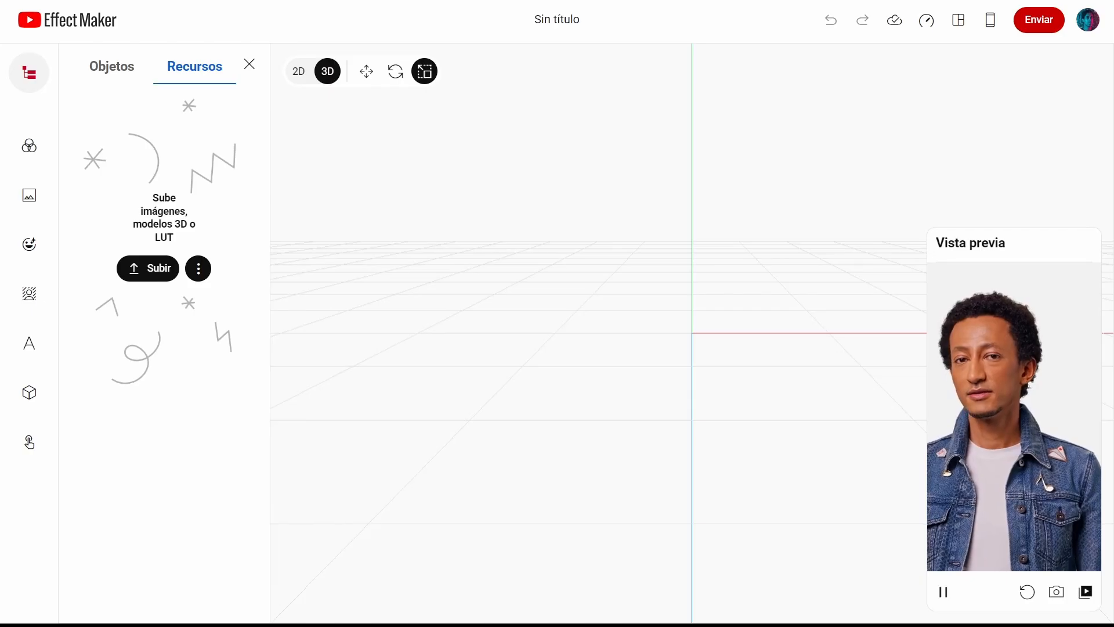
Step: Open the Filtro cromático panel and read its description of filters and LUTs
click(28, 145)
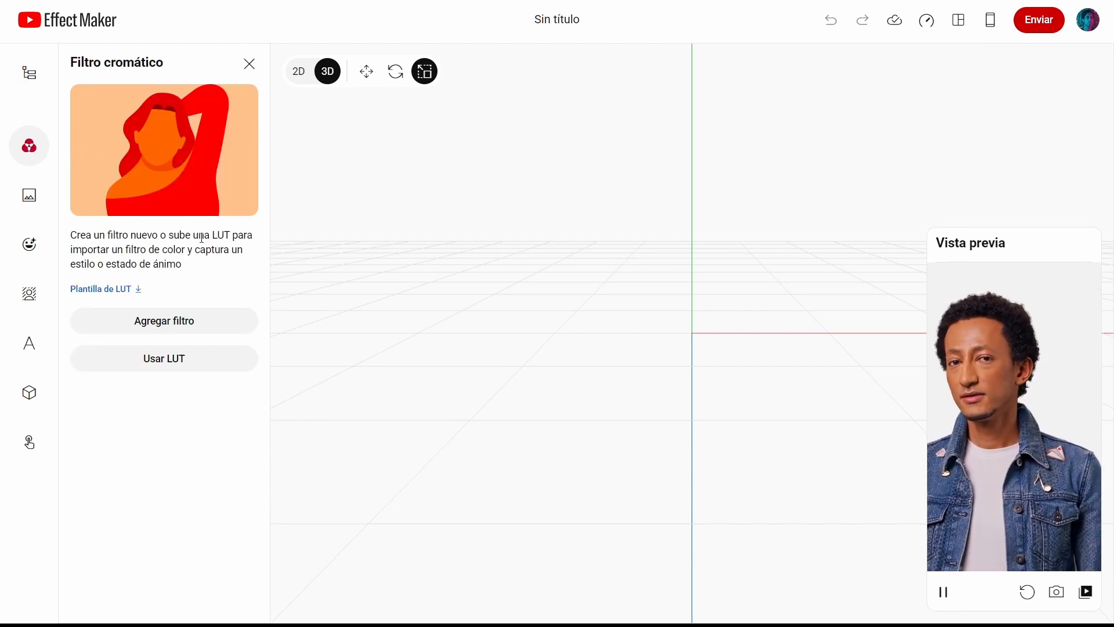
drag(210, 235, 232, 234)
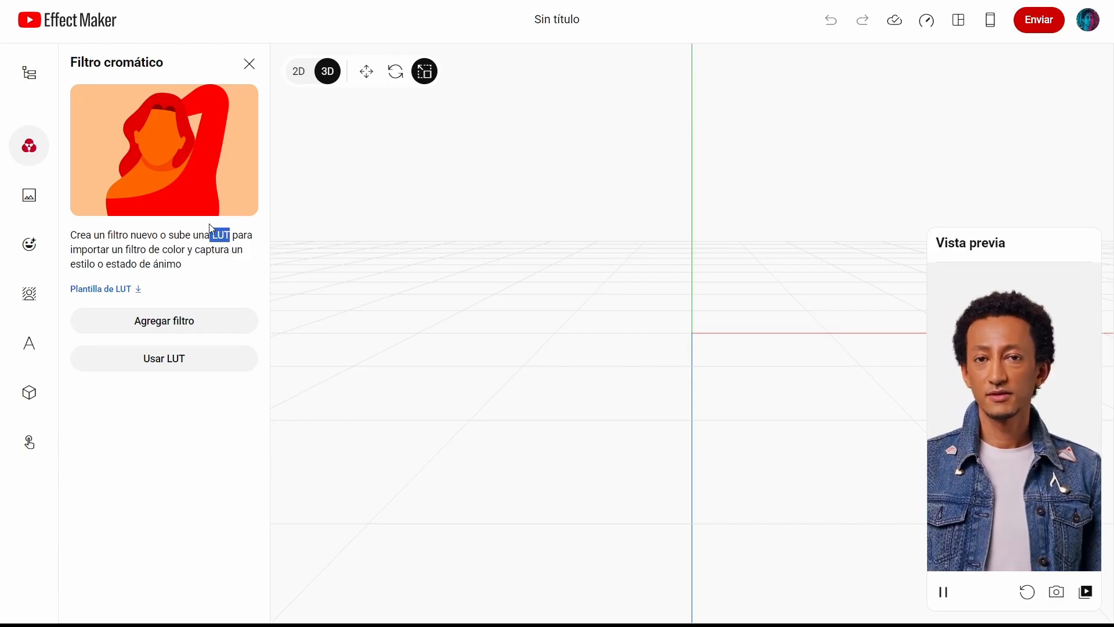
Step: Open the Imagen panel and browse its image options
click(27, 196)
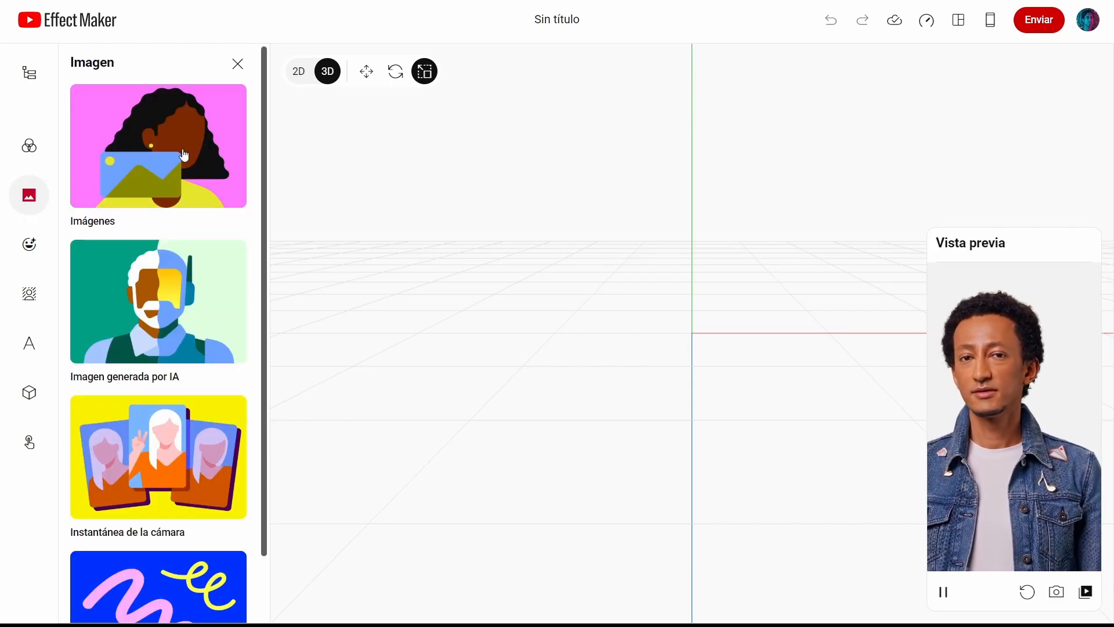
scroll(170, 197, down, 2)
scroll(171, 206, up, 2)
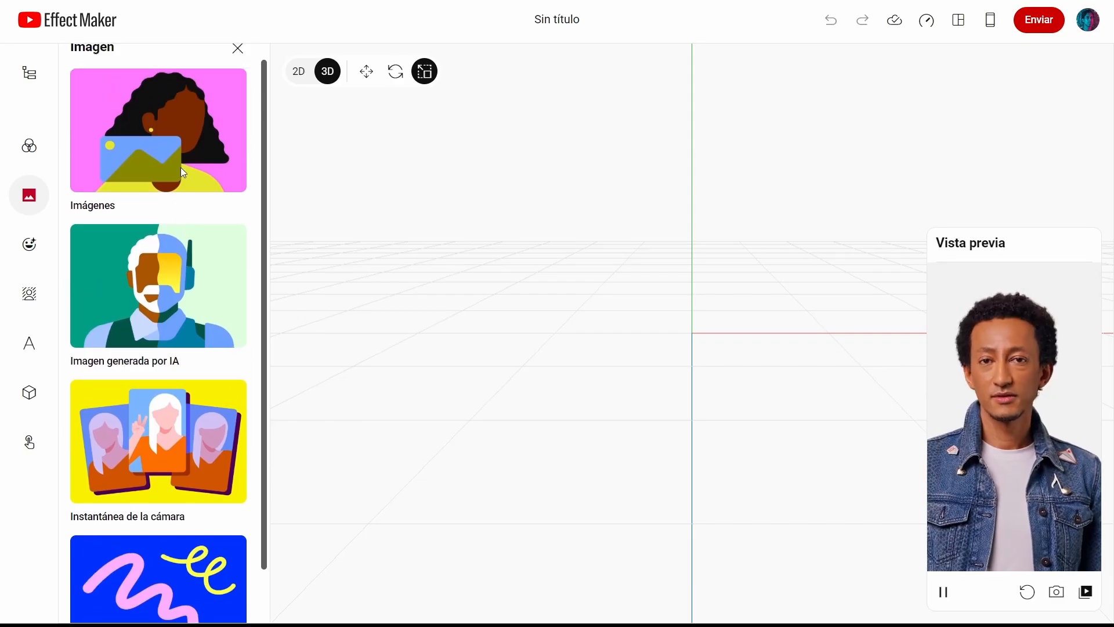
scroll(157, 310, down, 1)
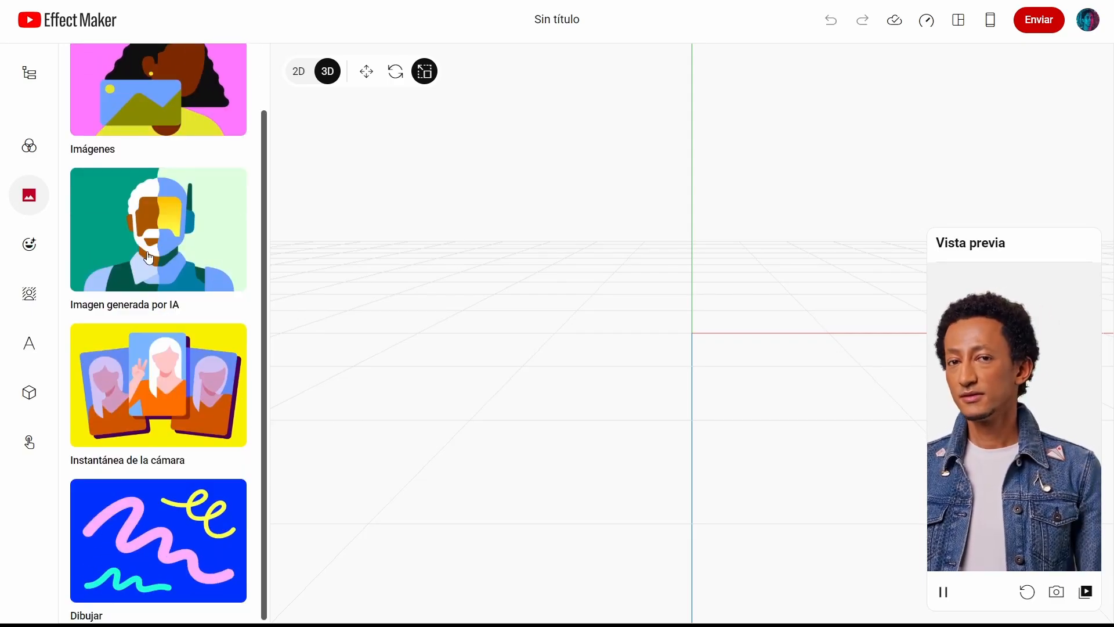
Step: Browse the Efectos faciales, Cámara y segmentación, Texto, 3D and Secuencia visual panels
click(26, 258)
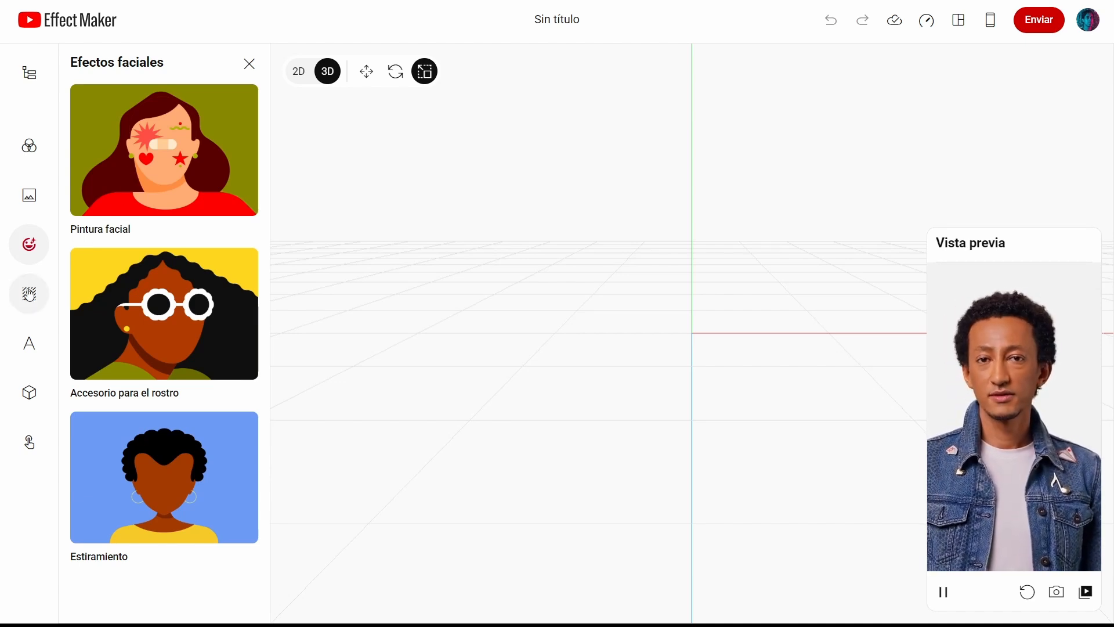
click(29, 294)
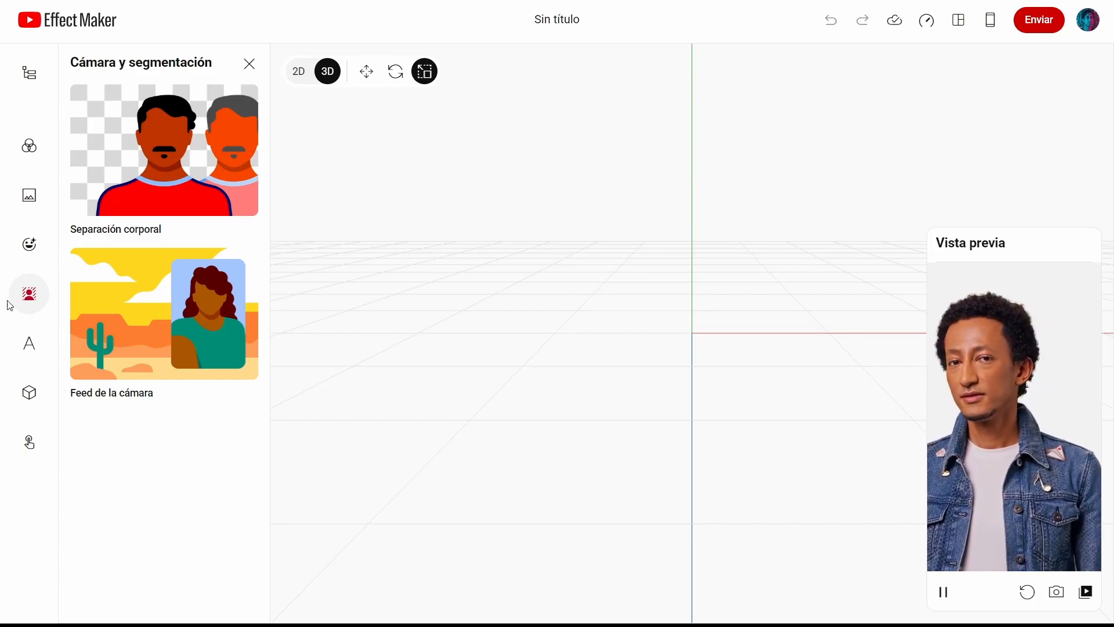
click(30, 346)
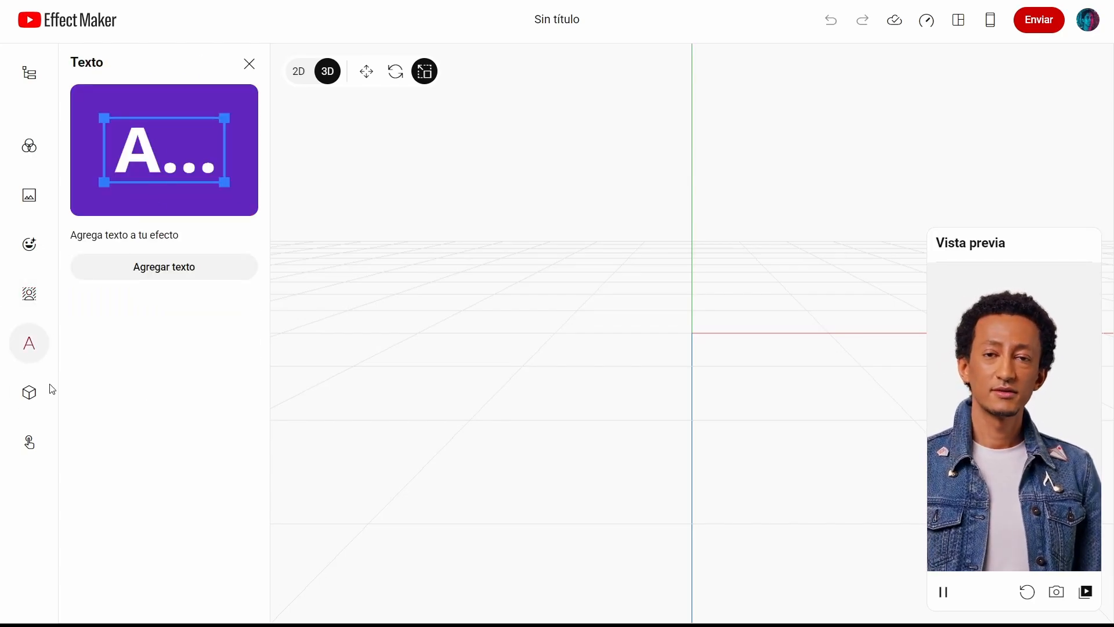
click(31, 393)
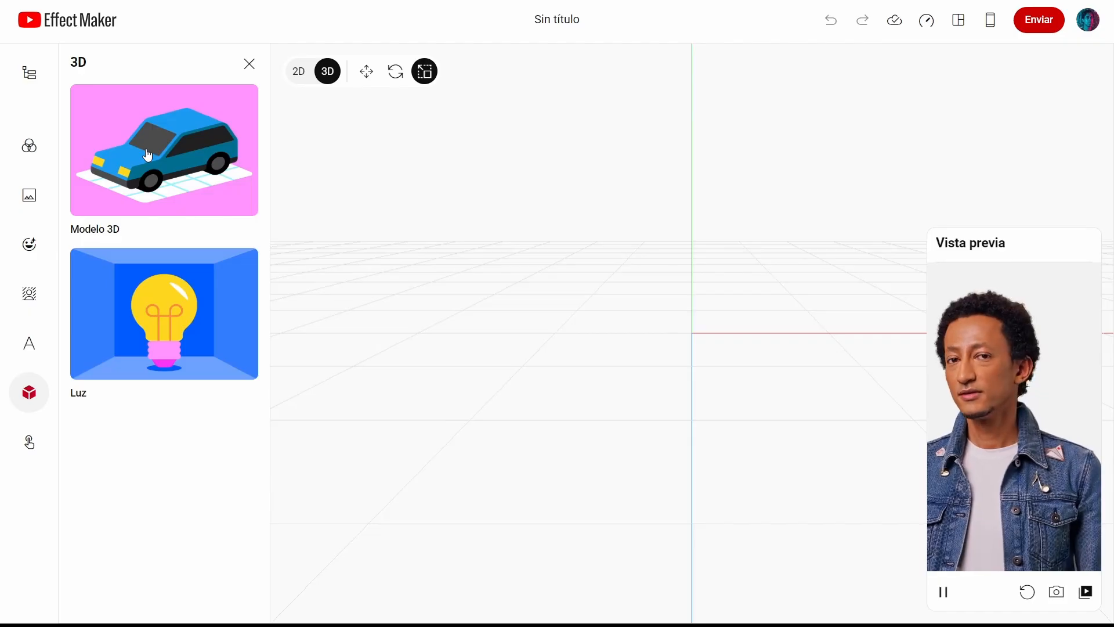
click(24, 445)
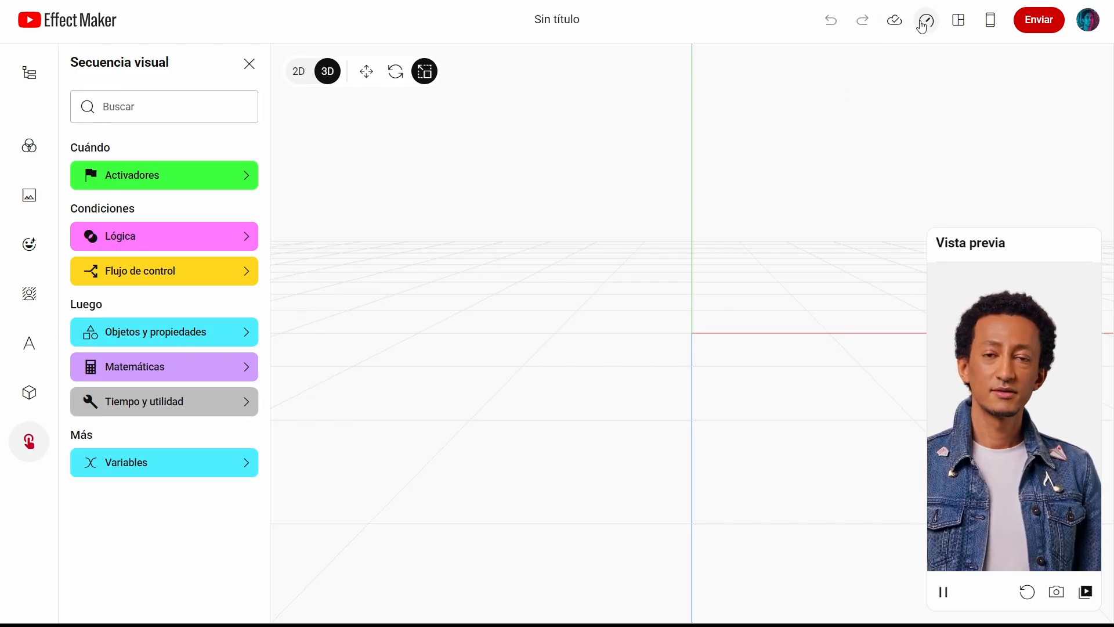
Step: Show the visual sequence editor below the viewport and close the Secuencia visual panel
click(952, 26)
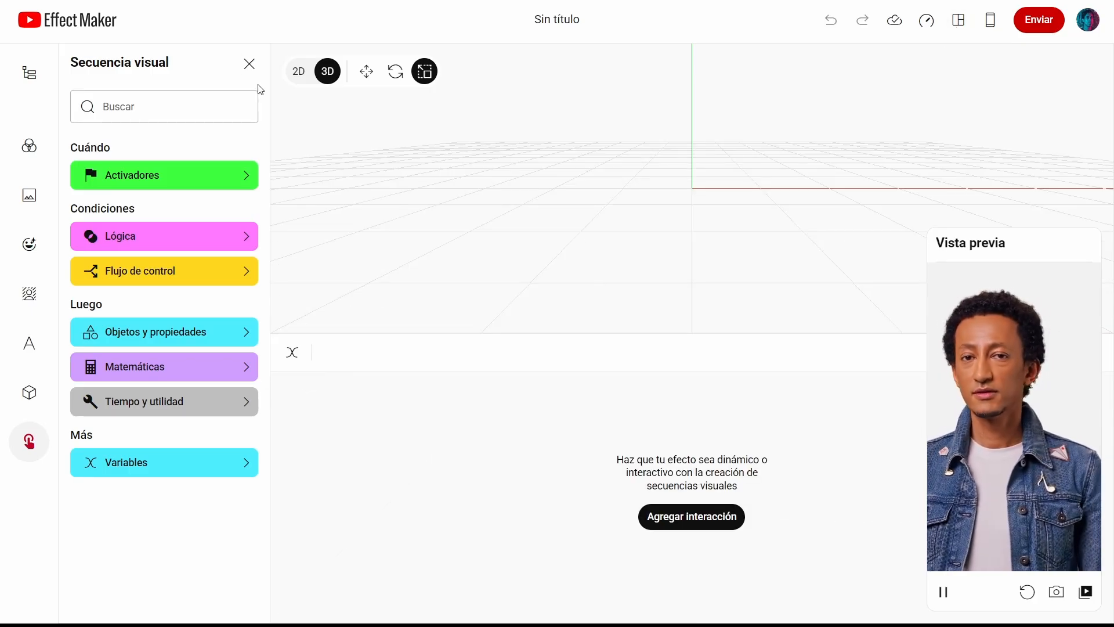
click(248, 65)
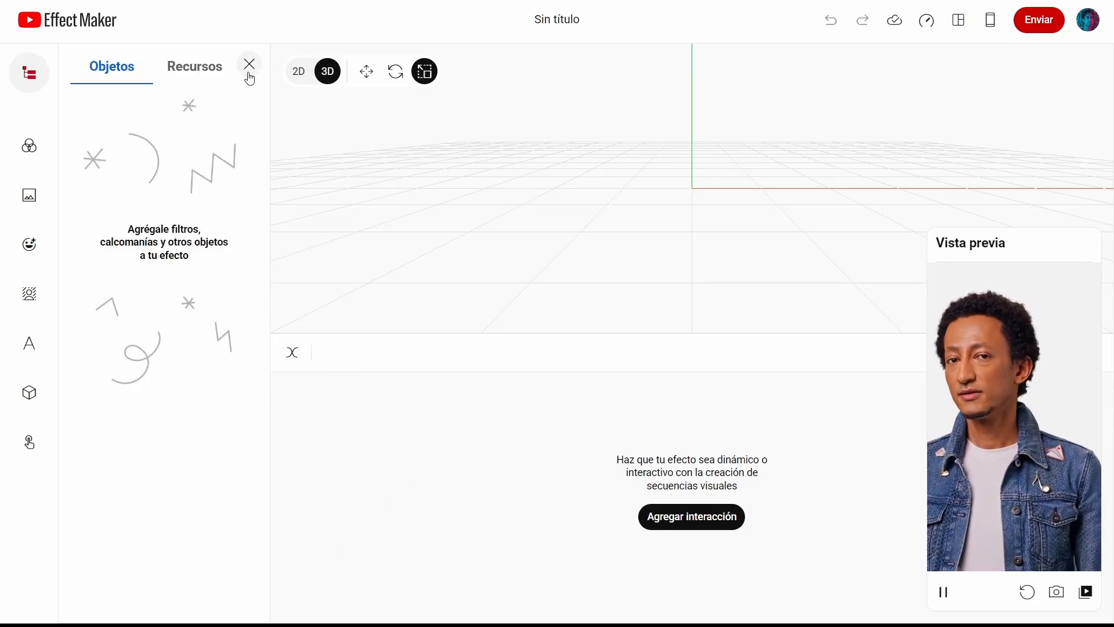
Step: Display the mobile preview QR code and dismiss it
click(957, 33)
click(957, 33)
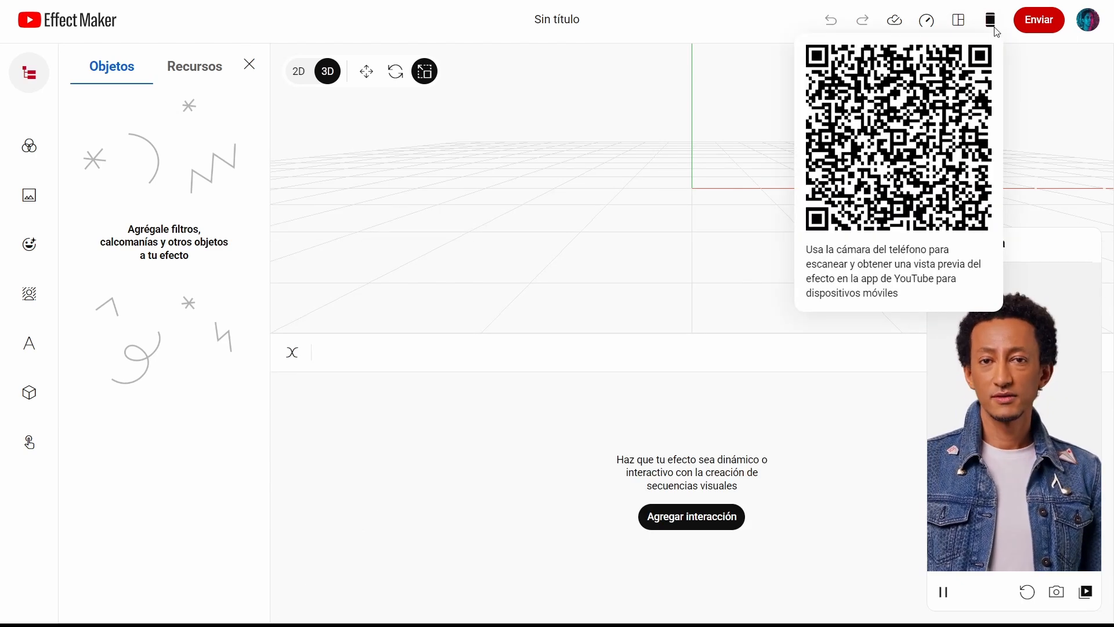
click(996, 32)
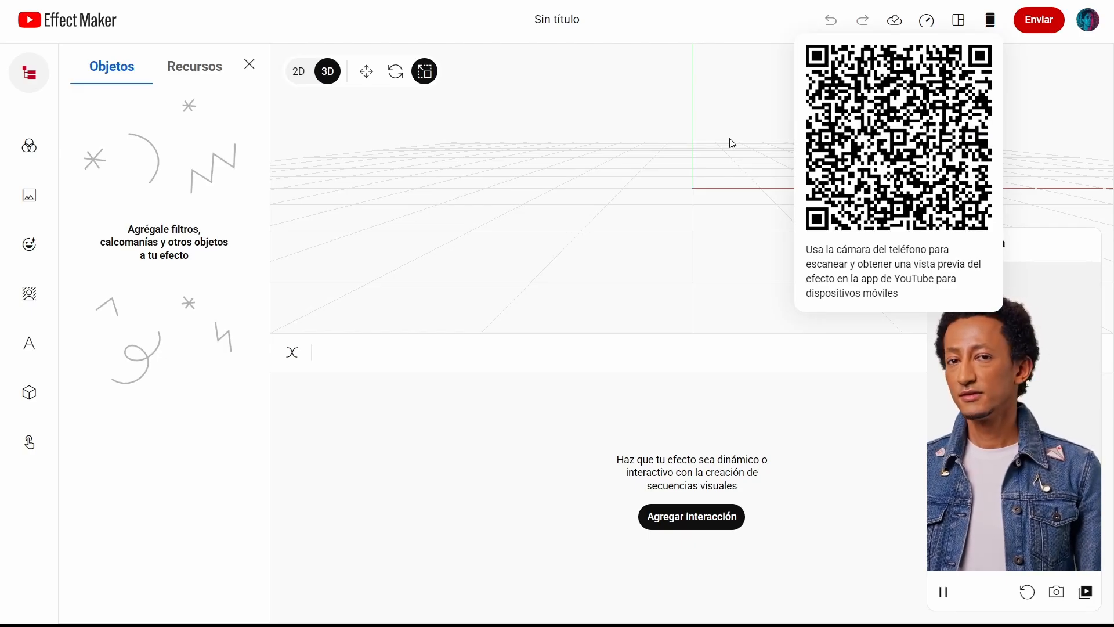
click(228, 458)
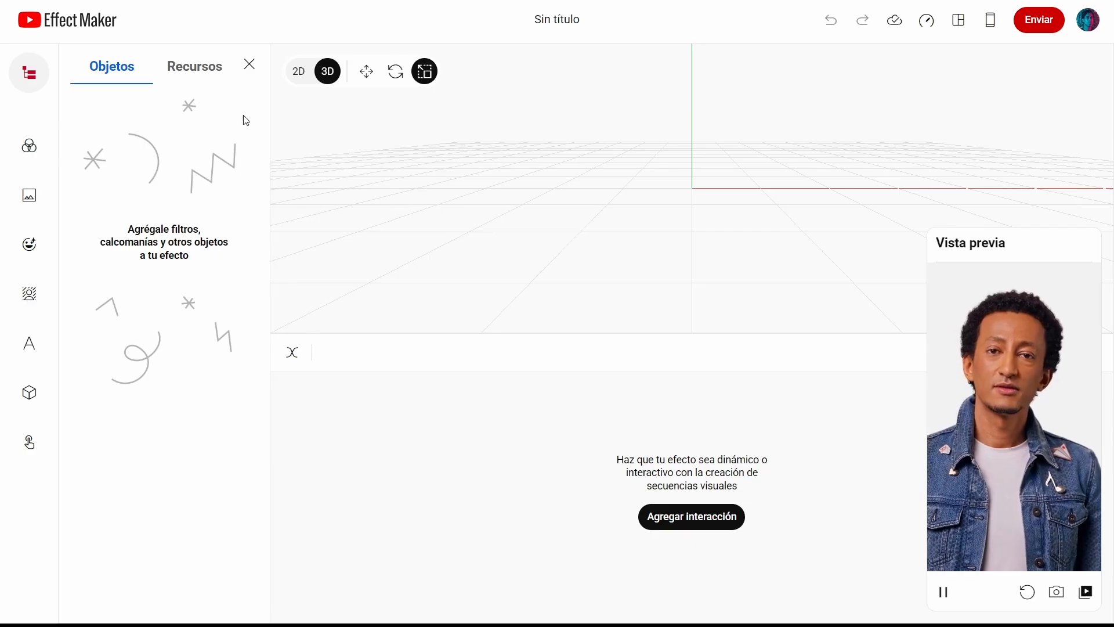
Step: Open the Accesorio para el rostro face effect and read its options for images and 3D models
click(249, 64)
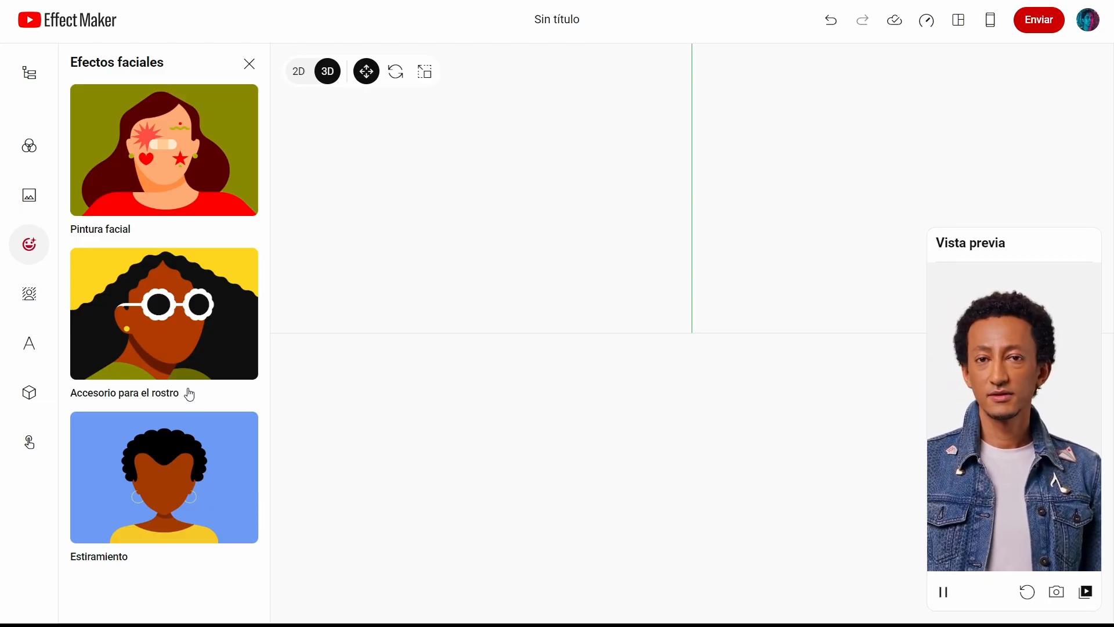
click(141, 316)
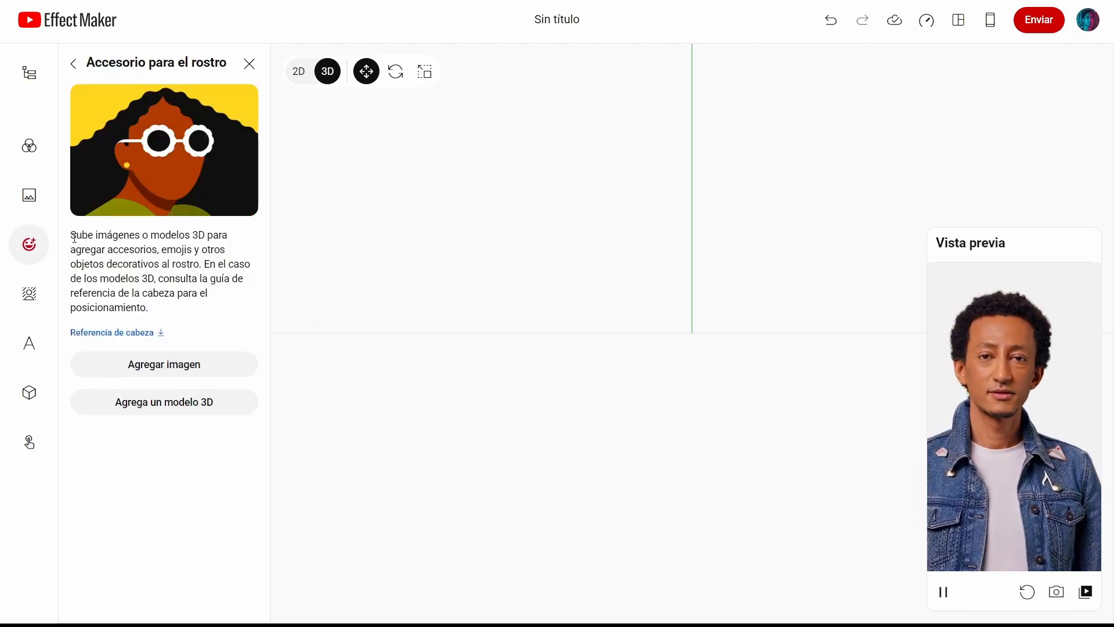
drag(86, 237, 175, 238)
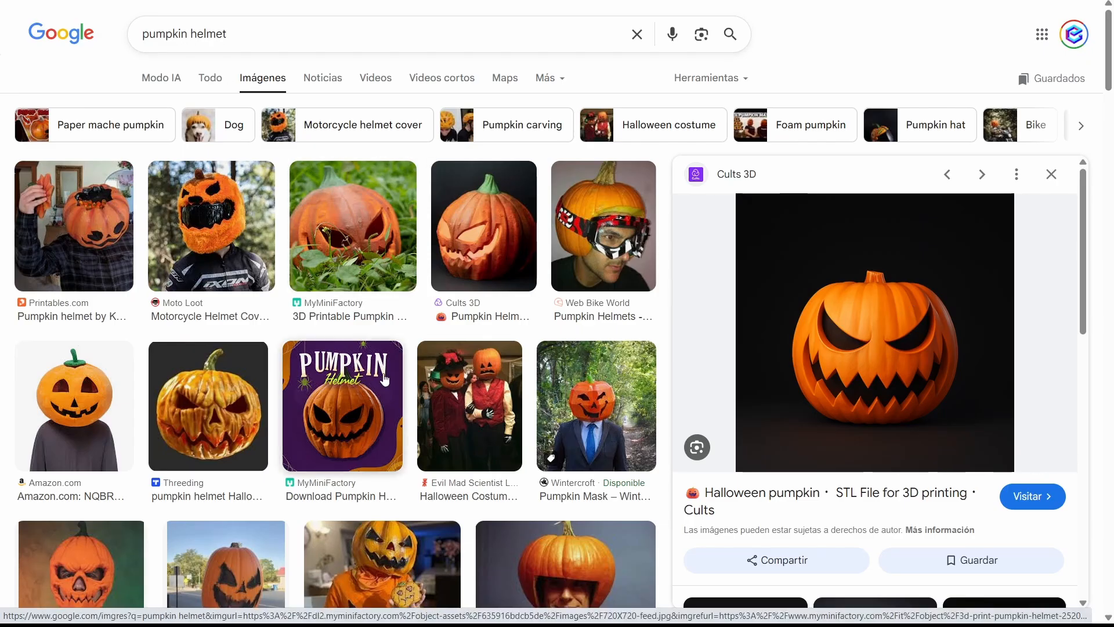
Step: Switch to the browser and open the Cults 3D Halloween pumpkin image from the pumpkin helmet results in a new tab
scroll(384, 380, down, 3)
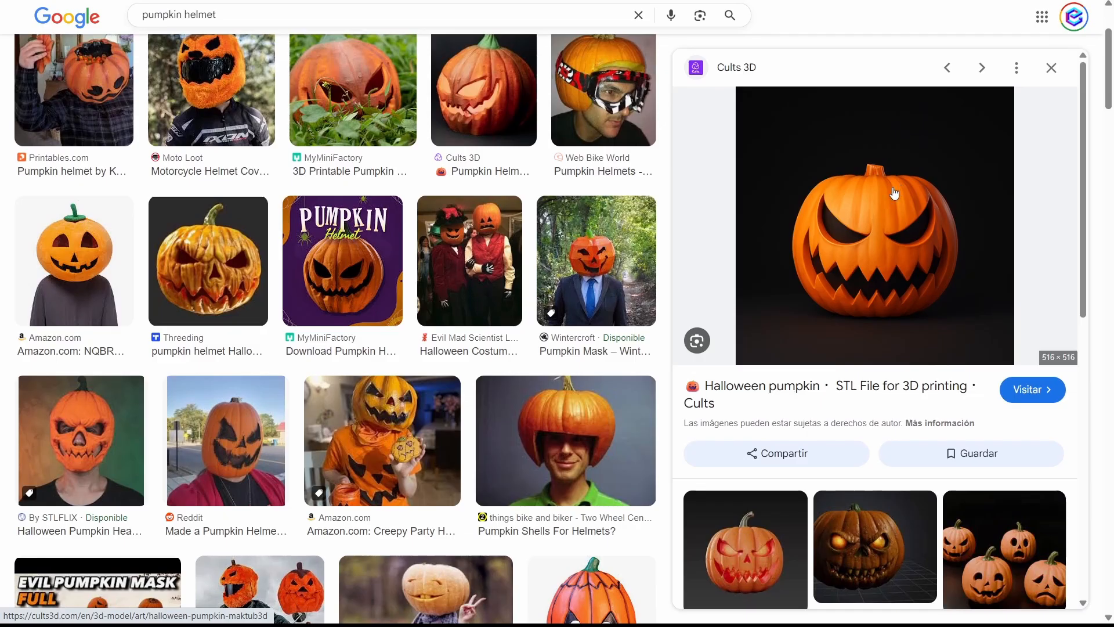
scroll(883, 260, up, 3)
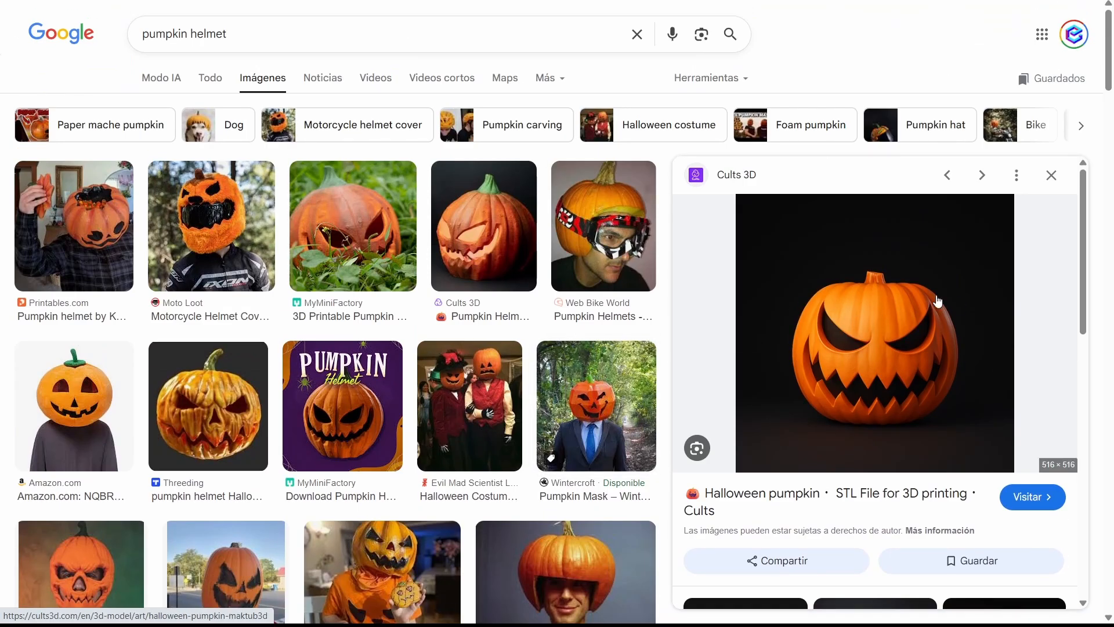
right_click(819, 341)
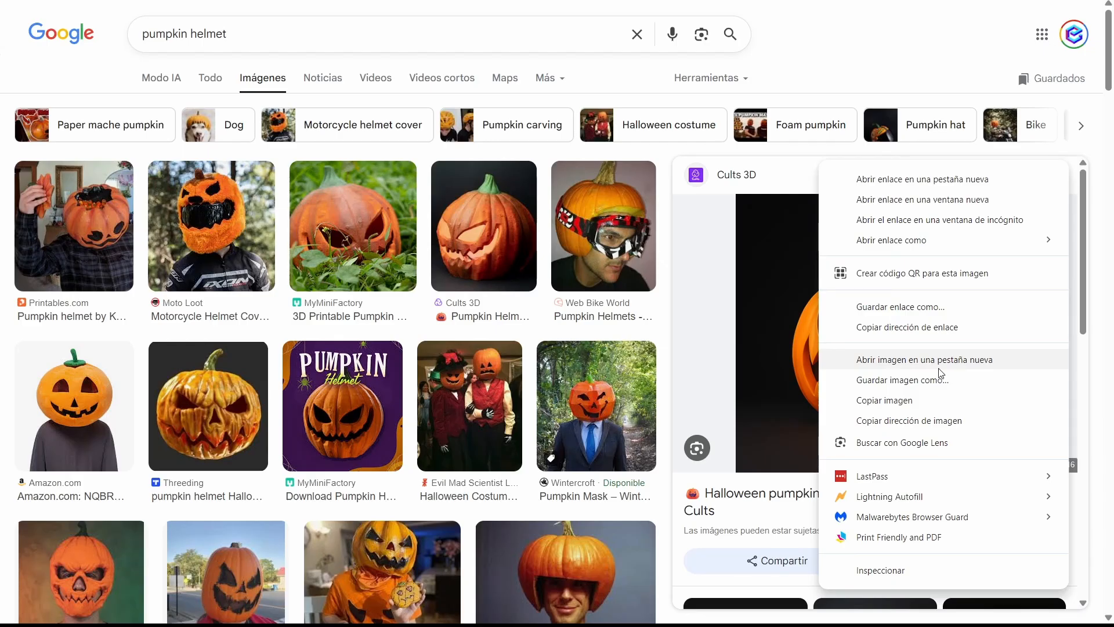
click(938, 369)
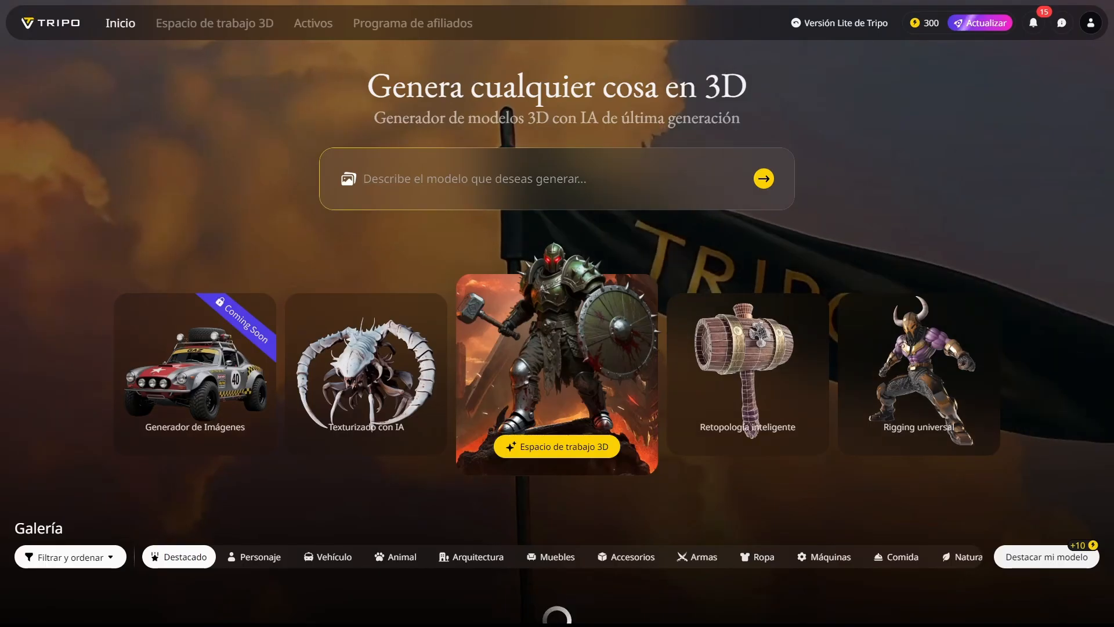
Step: Generate a 3D model in Tripo's 3D workspace from the Halloween pumpkin image using Image to 3D
click(197, 29)
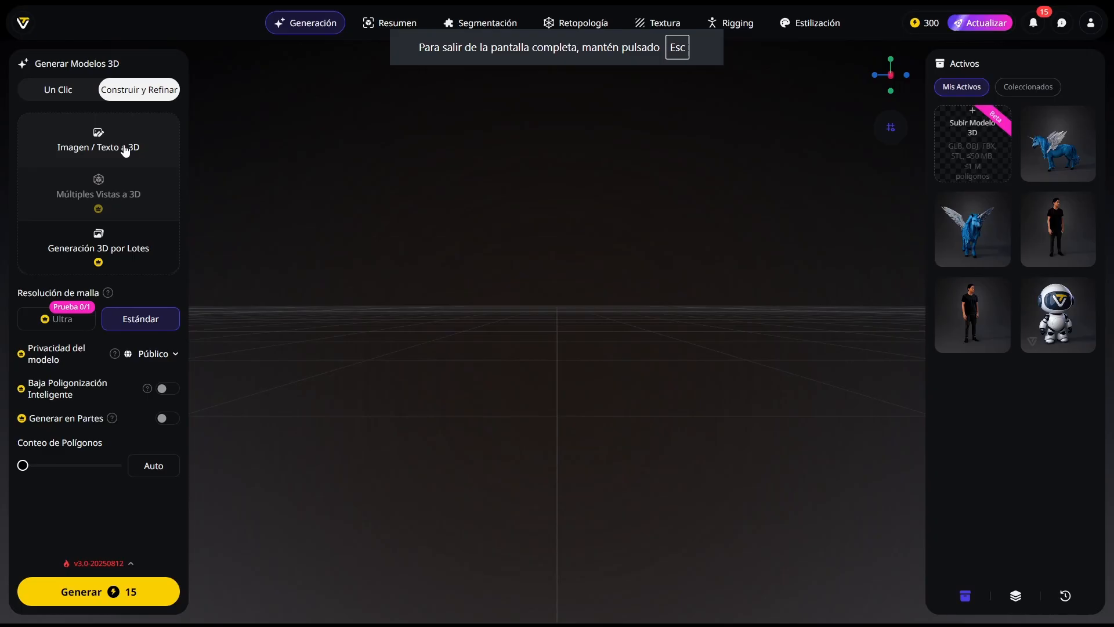
click(125, 149)
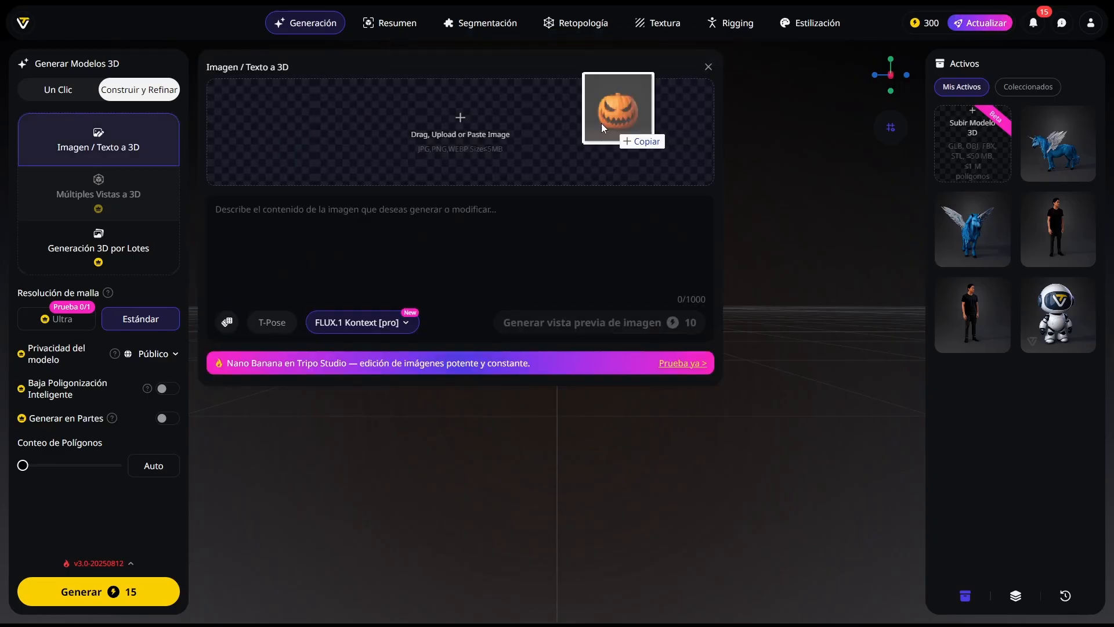
drag(615, 132, 445, 134)
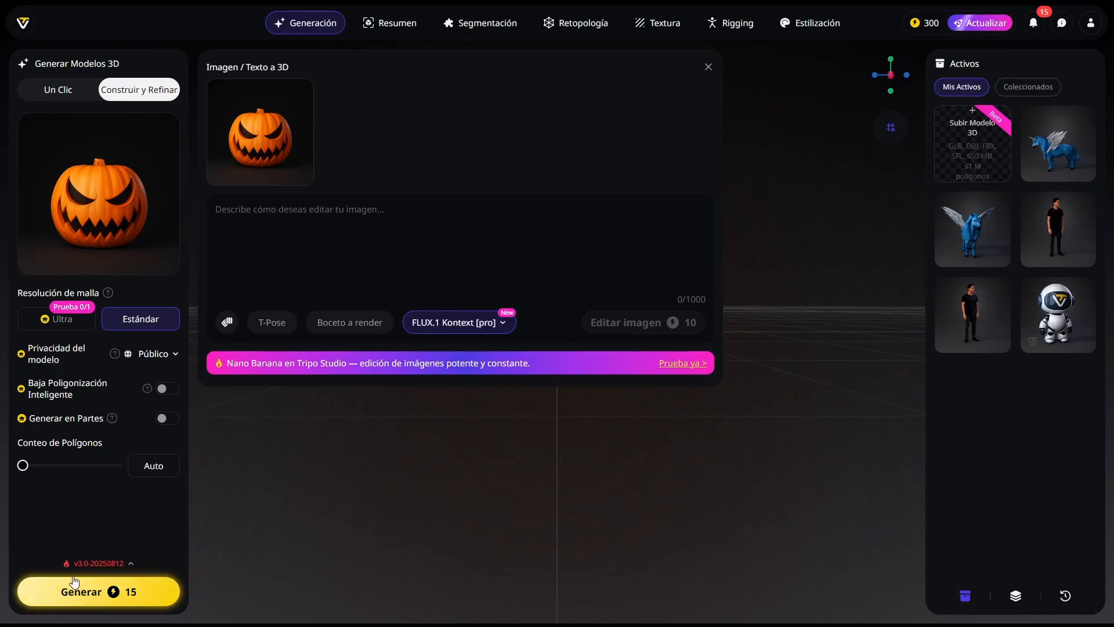
mouse_move(23, 466)
mouse_down()
mouse_move(38, 467)
mouse_move(7, 472)
mouse_up()
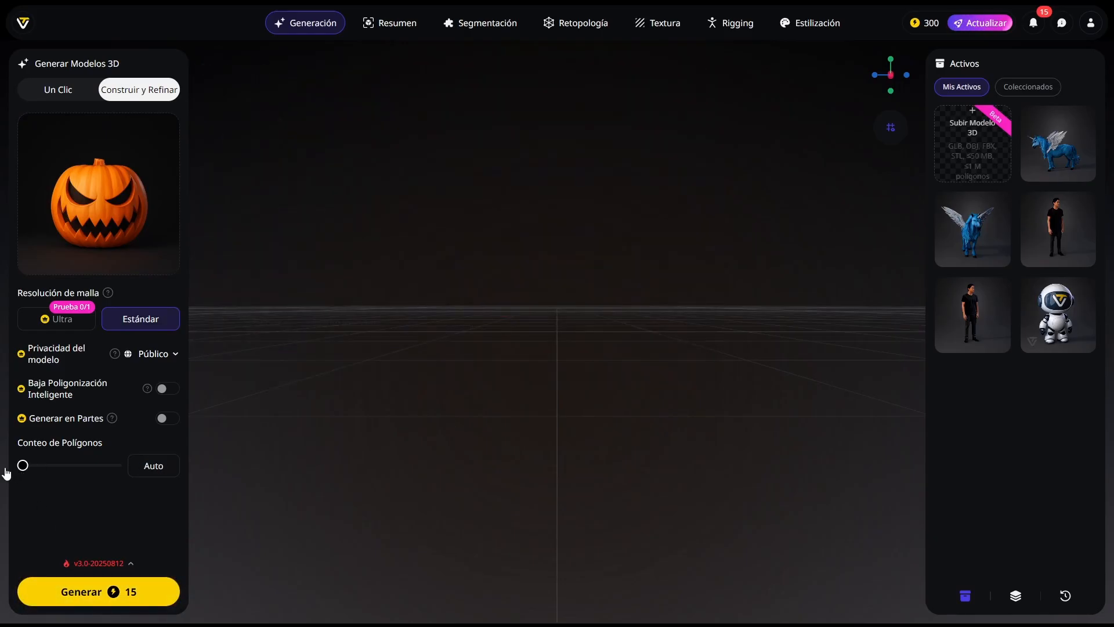
click(83, 594)
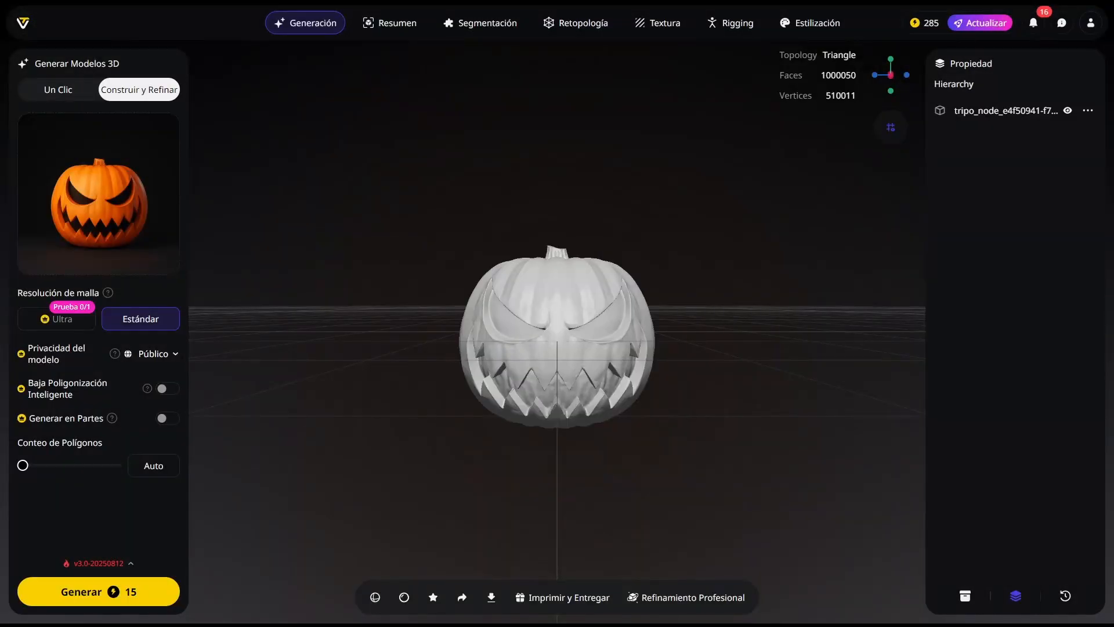
Step: Retopologize the generated pumpkin model with quad topology and an automatic polygon count
click(466, 362)
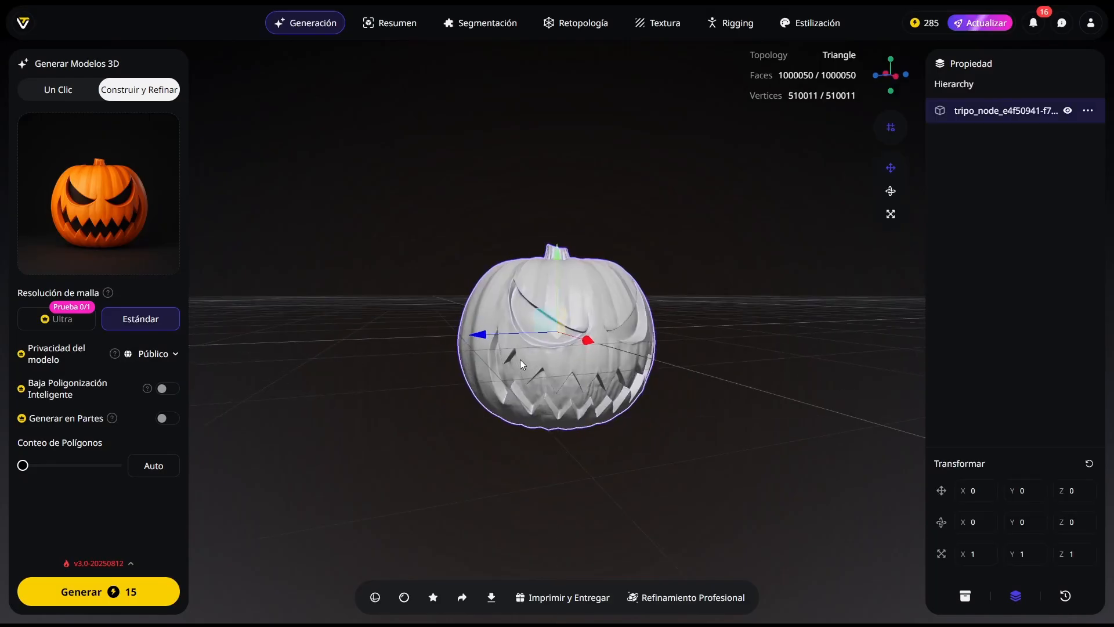
drag(520, 360, 646, 435)
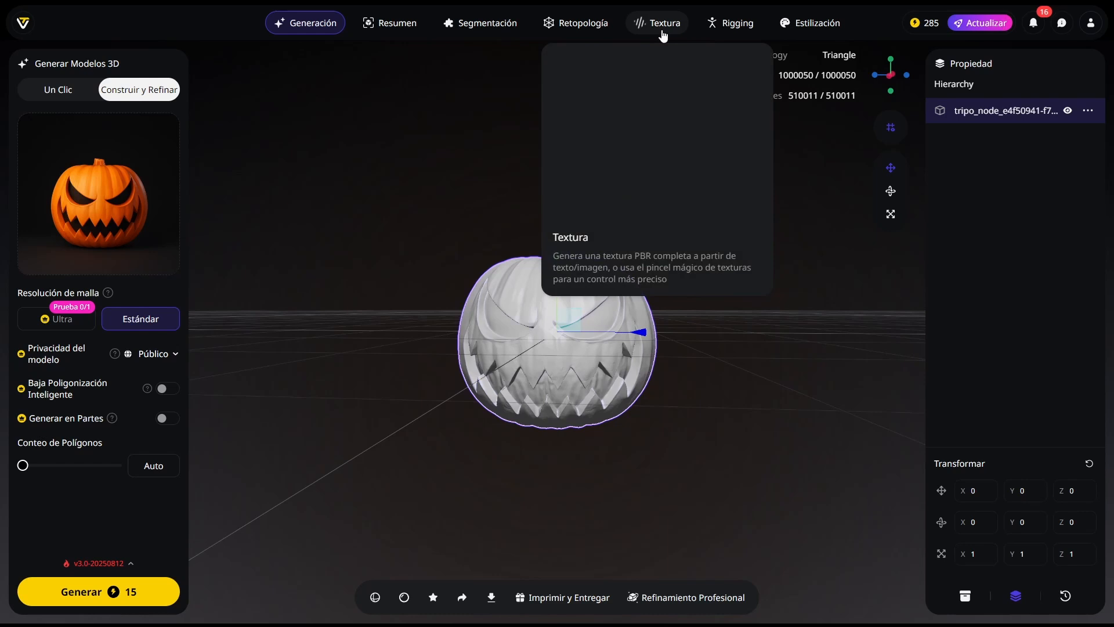
click(578, 26)
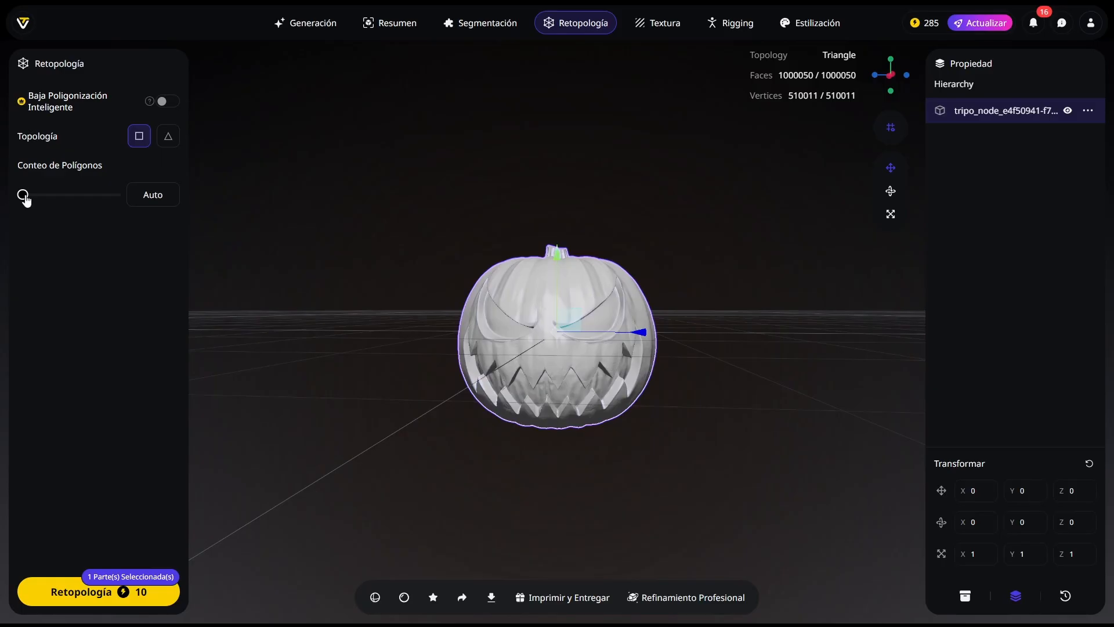
mouse_move(23, 195)
mouse_down()
mouse_move(103, 196)
mouse_move(9, 192)
mouse_up()
click(74, 598)
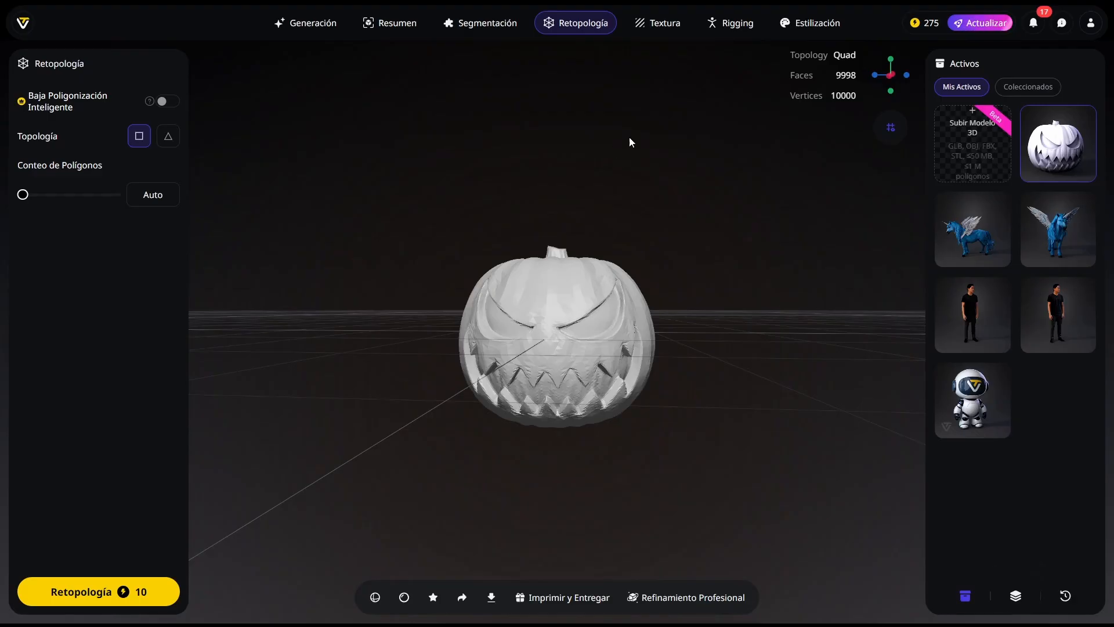
Step: Generate an image-based texture for the retopologized pumpkin from the reference image
mouse_move(564, 325)
mouse_down()
mouse_move(651, 336)
mouse_move(428, 335)
mouse_move(723, 333)
mouse_move(551, 333)
mouse_up()
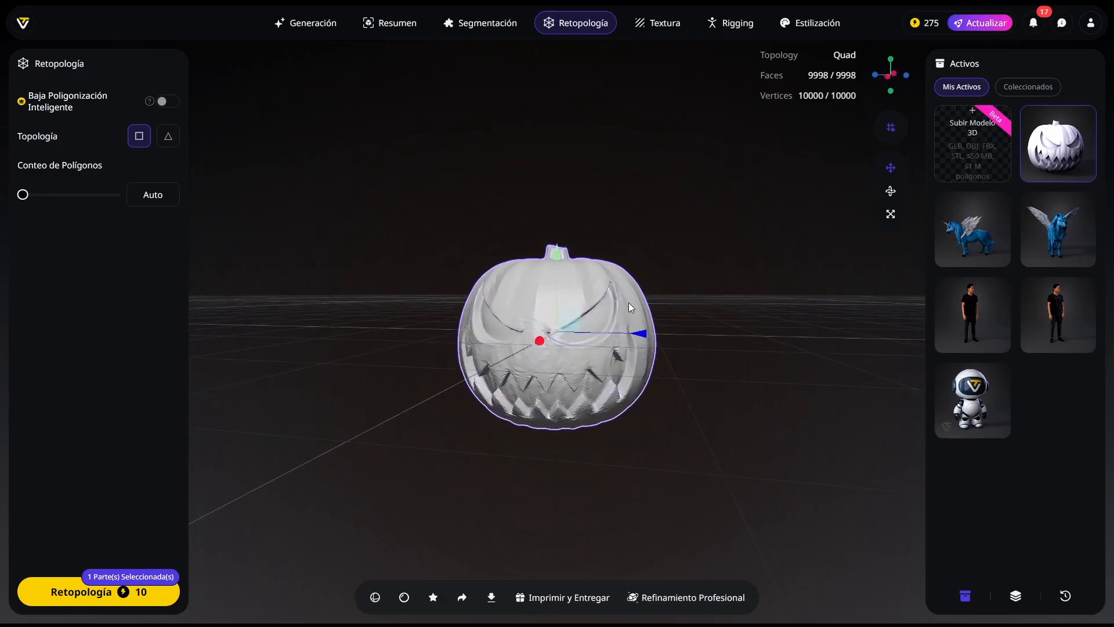
drag(610, 299, 625, 296)
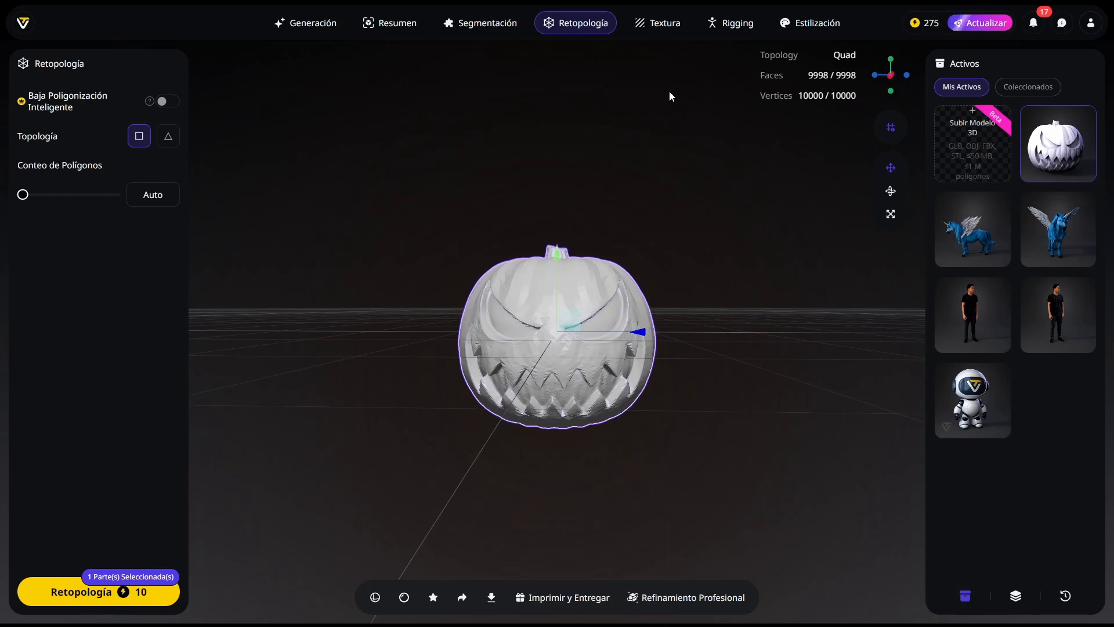
click(661, 32)
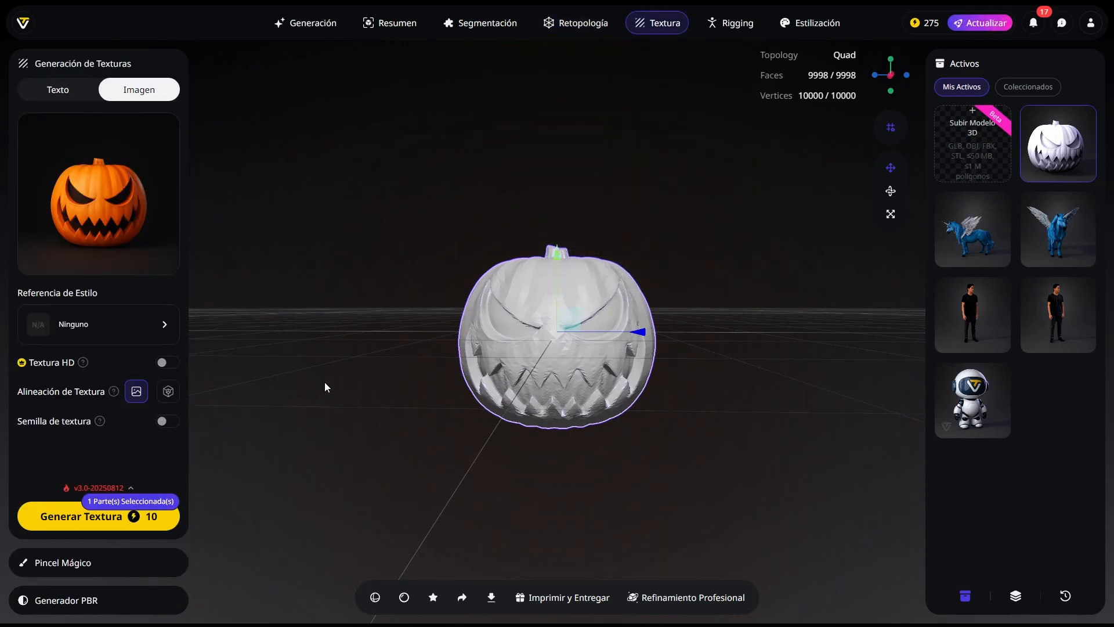
click(68, 520)
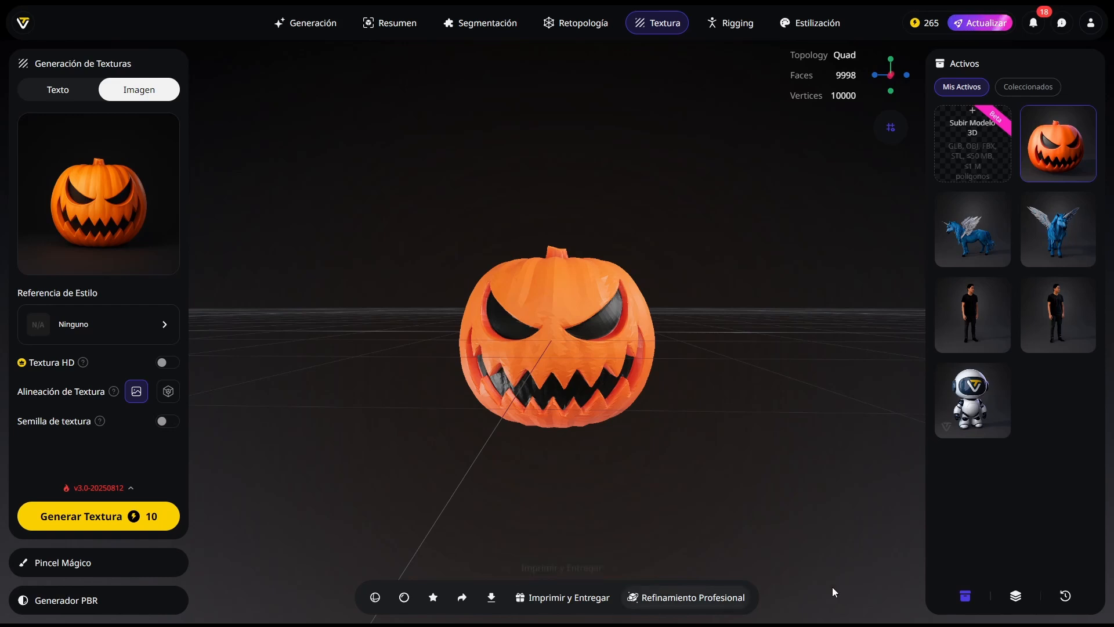
Step: Export the textured pumpkin model as a GLB file named pumpkin jack-o-lantern 3d
click(576, 386)
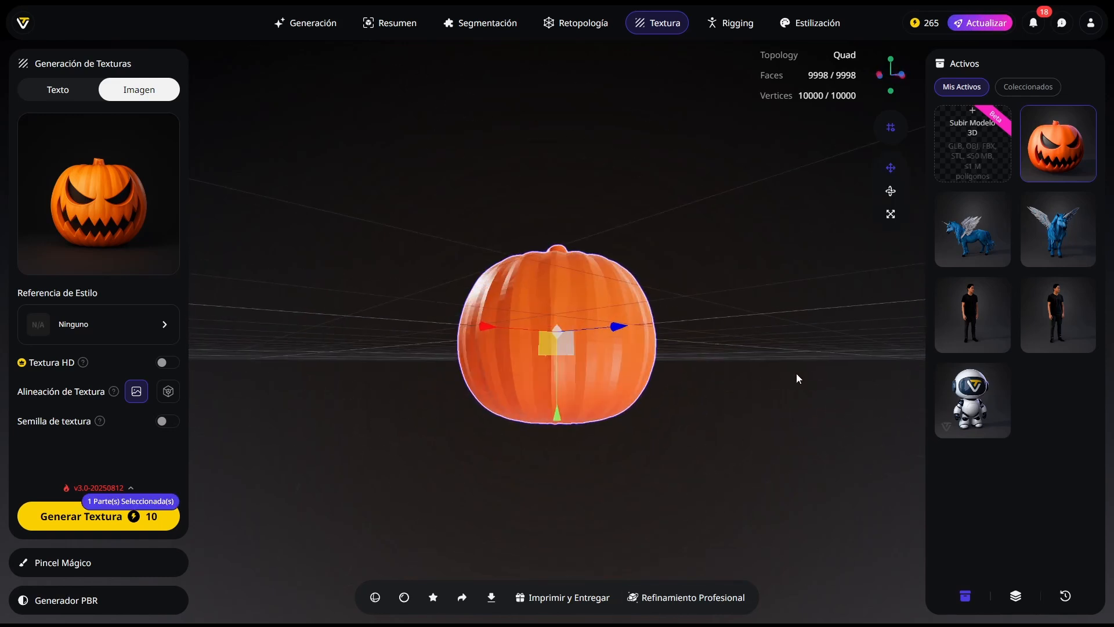
drag(796, 374, 696, 342)
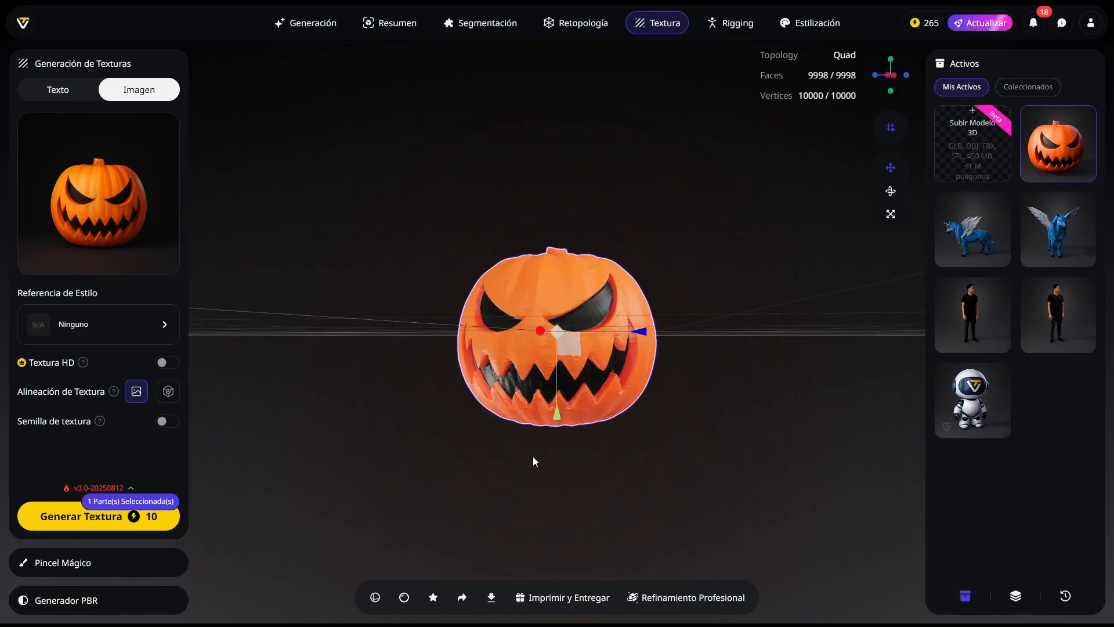
click(491, 597)
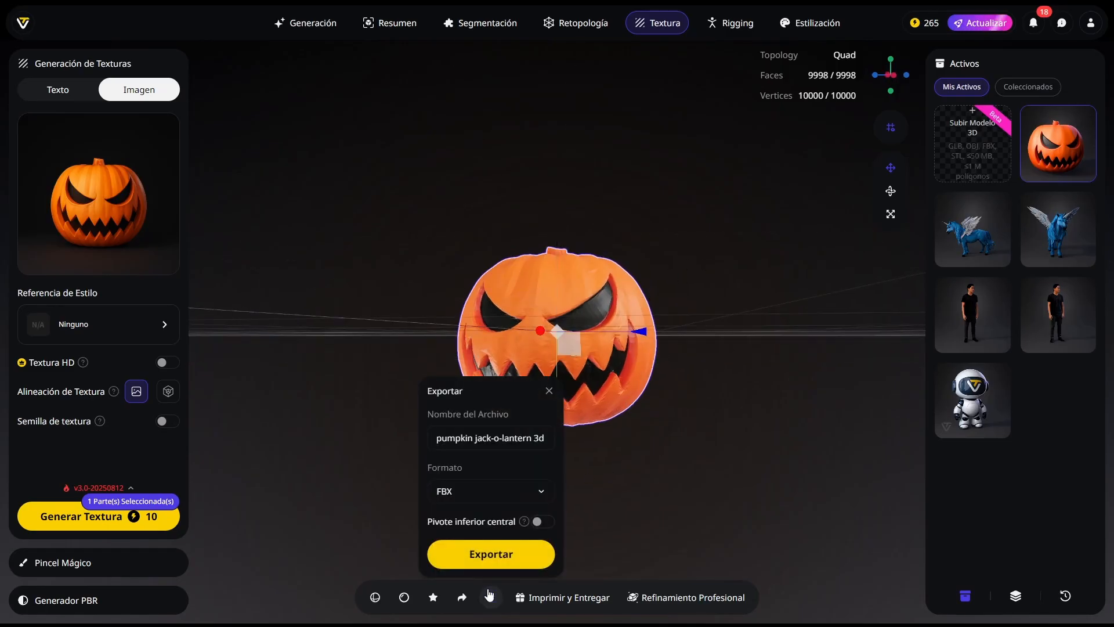
click(492, 494)
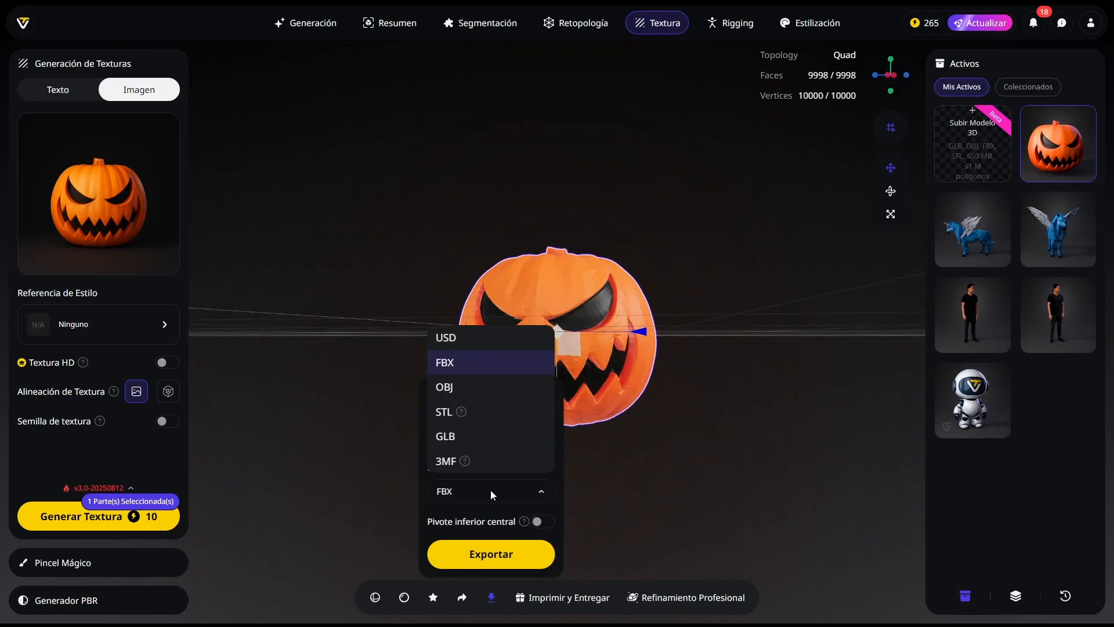
click(466, 435)
click(508, 551)
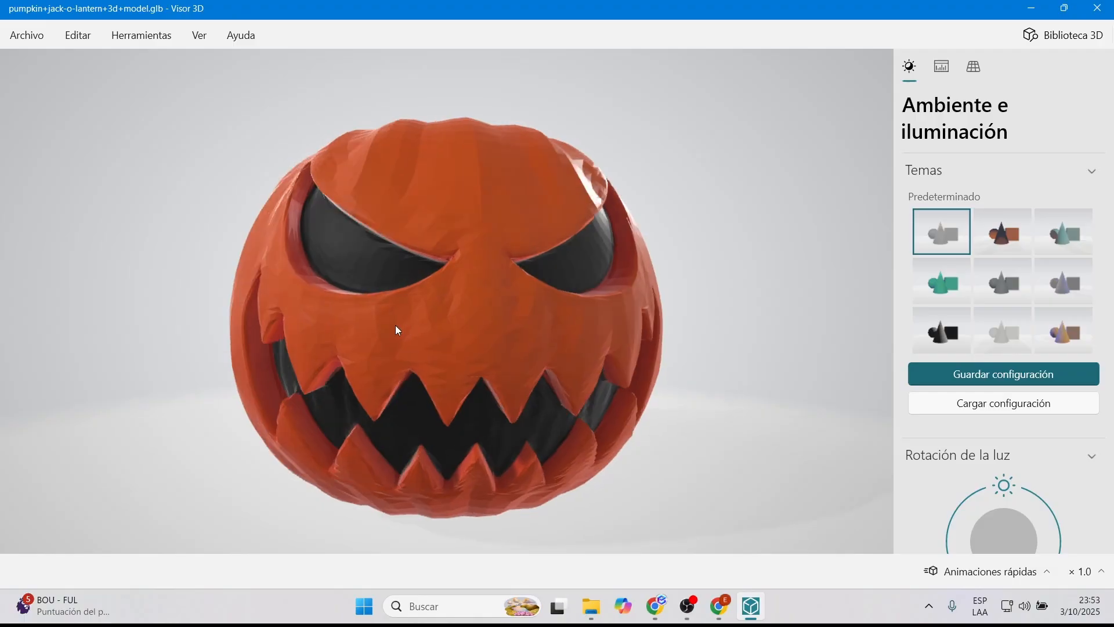
Step: Inspect the exported pumpkin GLB from different angles in 3D Viewer
drag(535, 331, 353, 326)
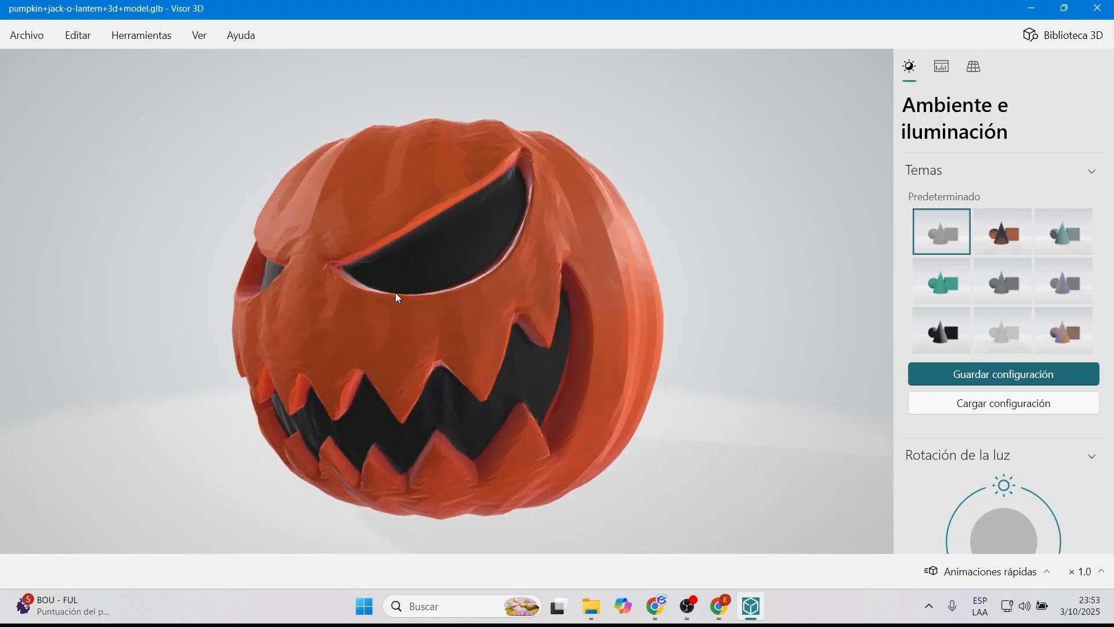
mouse_move(395, 294)
mouse_down()
mouse_move(447, 300)
mouse_move(371, 360)
mouse_move(281, 367)
mouse_move(429, 345)
mouse_move(420, 303)
mouse_move(463, 293)
mouse_move(375, 297)
mouse_up()
scroll(428, 308, down, 2)
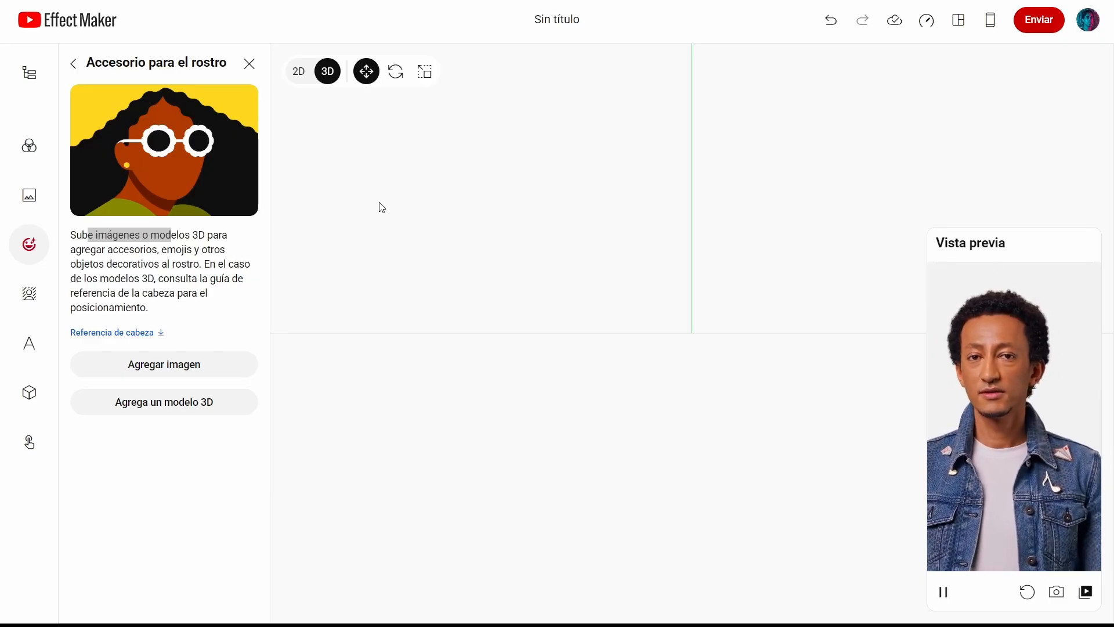
Step: Add the pumpkin 3D model to the face accessory effect
click(164, 402)
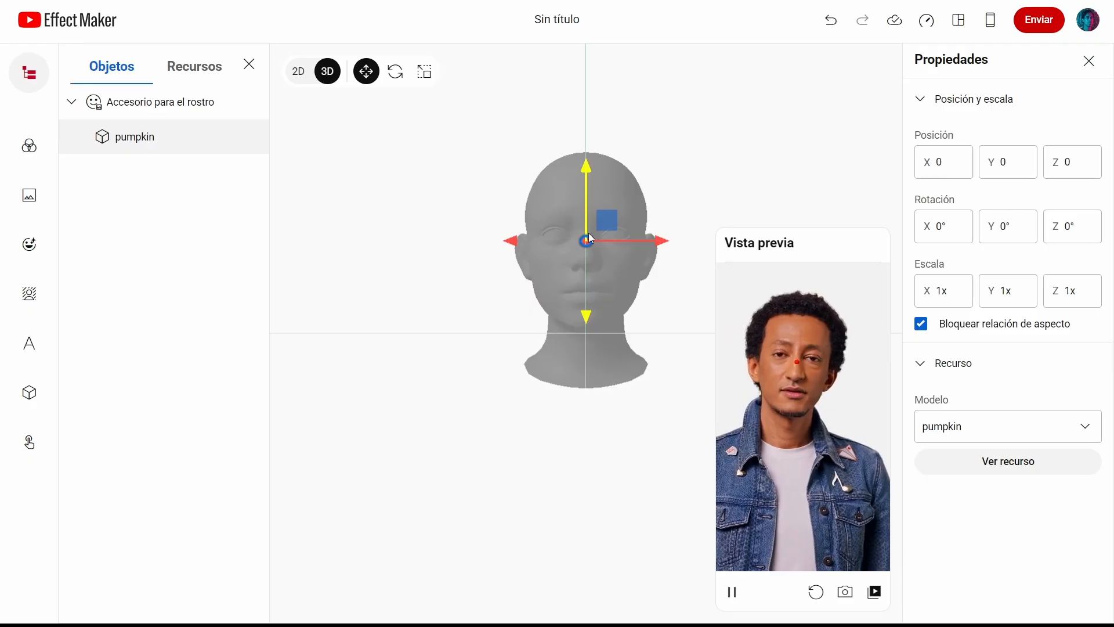
scroll(588, 232, up, 2)
scroll(594, 200, up, 1)
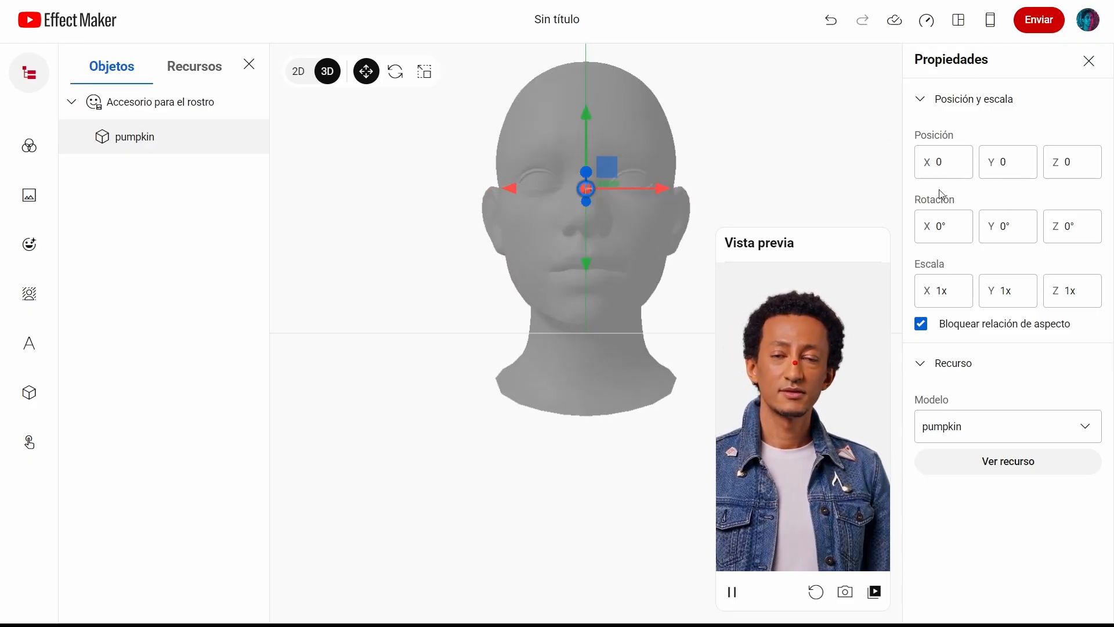
Step: Set the pumpkin's scale to 25x with the aspect ratio locked
click(942, 290)
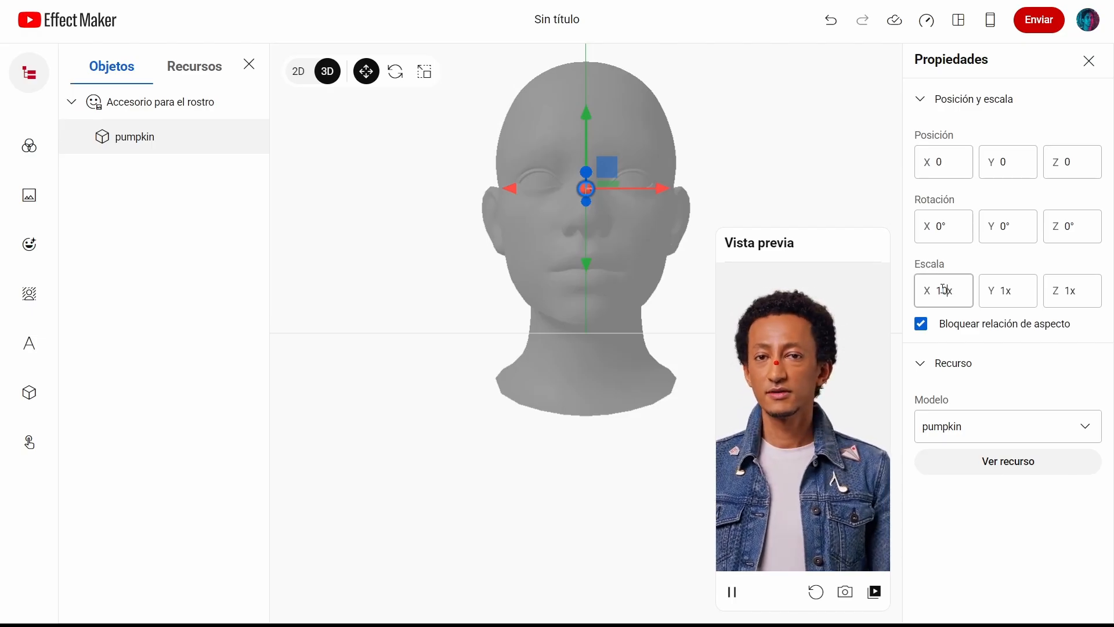
key(Return)
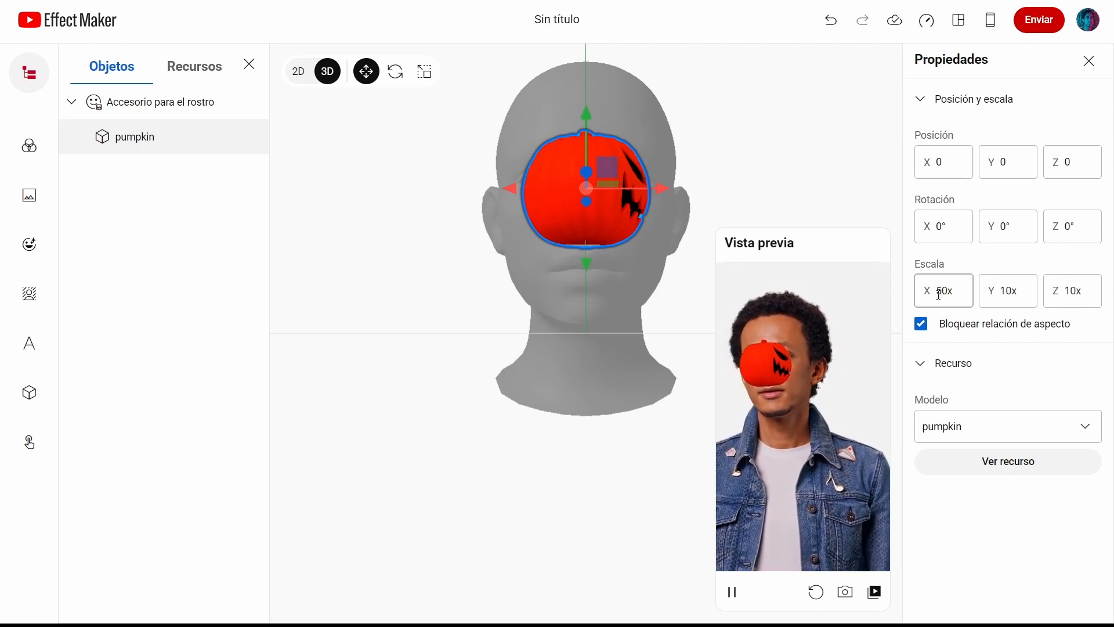
key(Return)
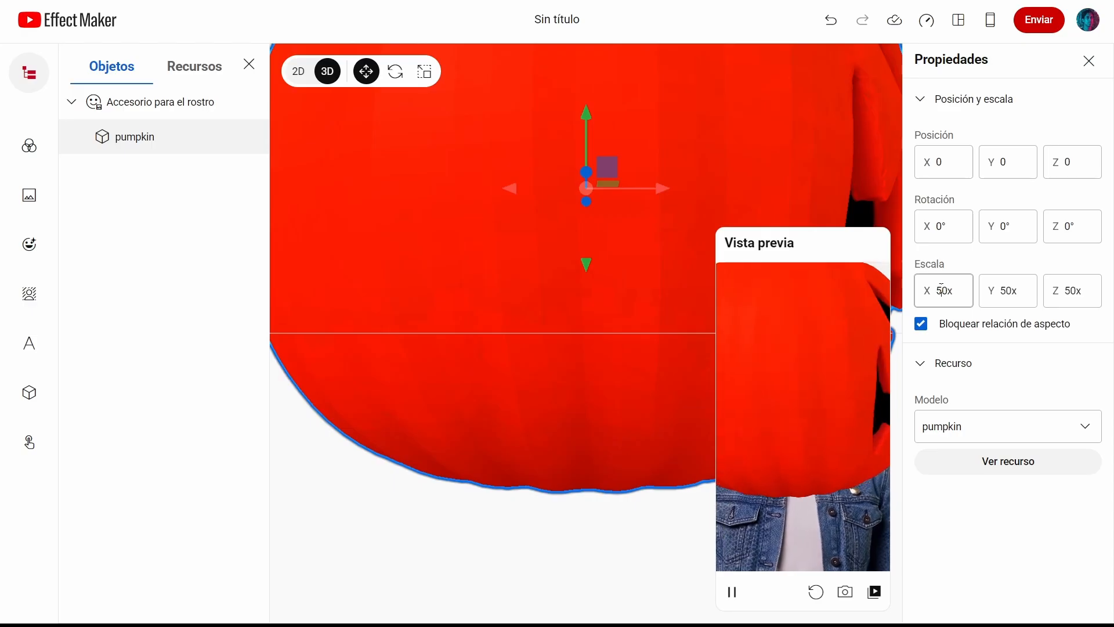
text(3)
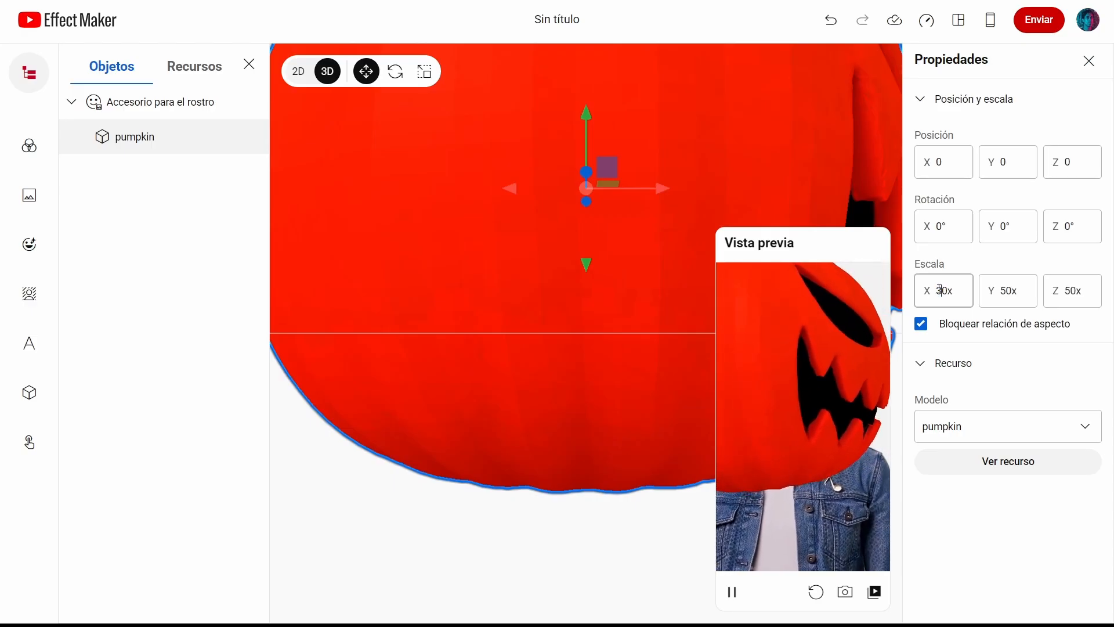
key(Return)
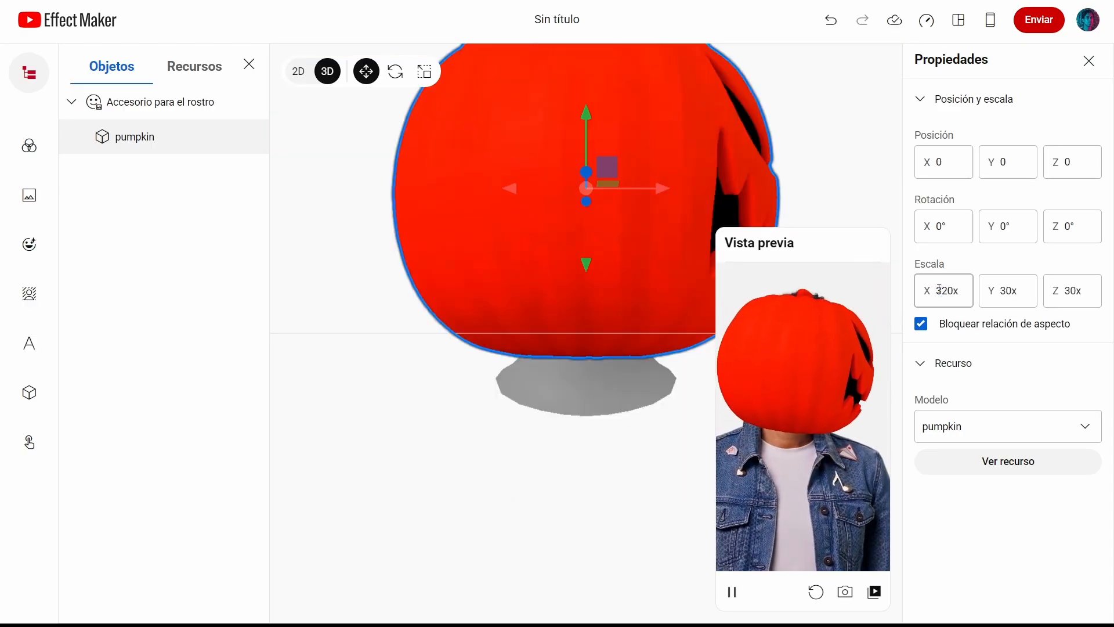
key(BackSpace)
key(Return)
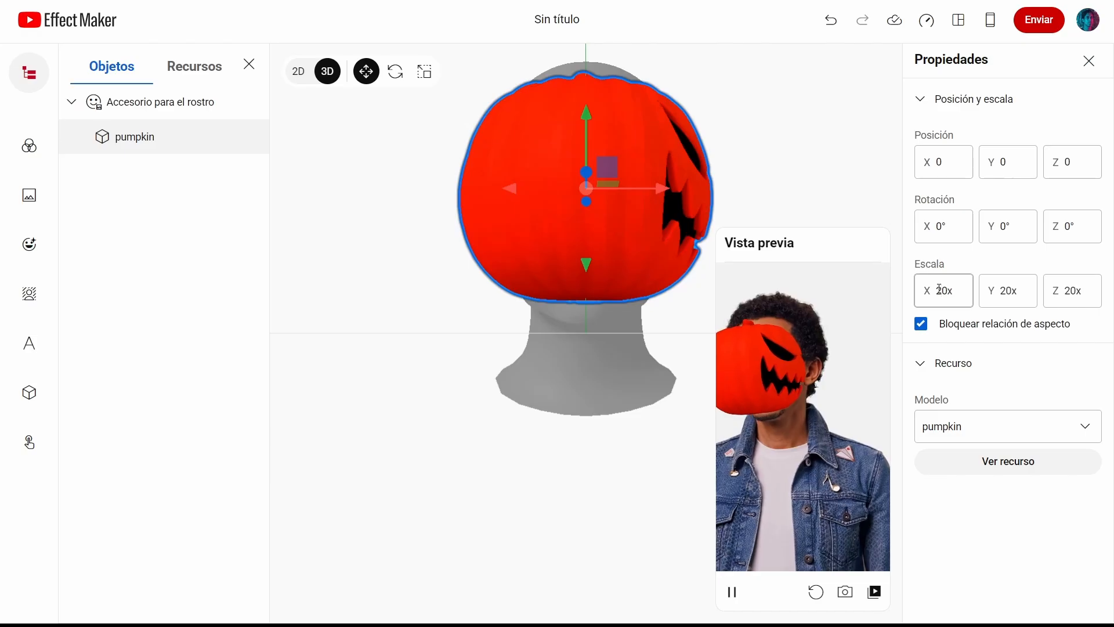
text(5)
key(Return)
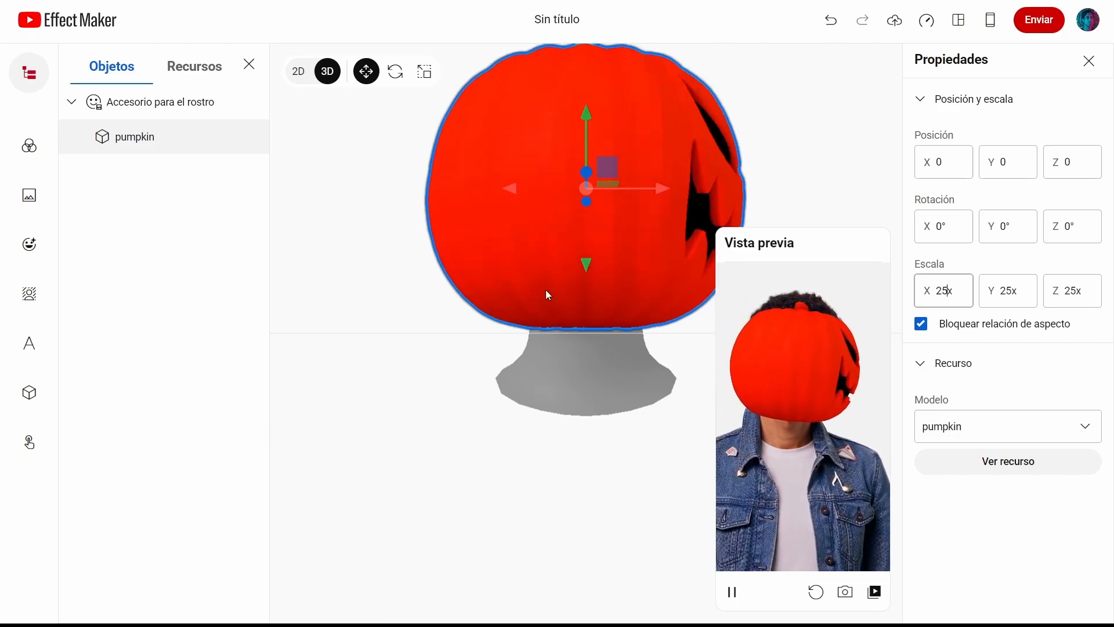
Step: Rotate the pumpkin about -88° around Y so its carved face points forward
click(395, 71)
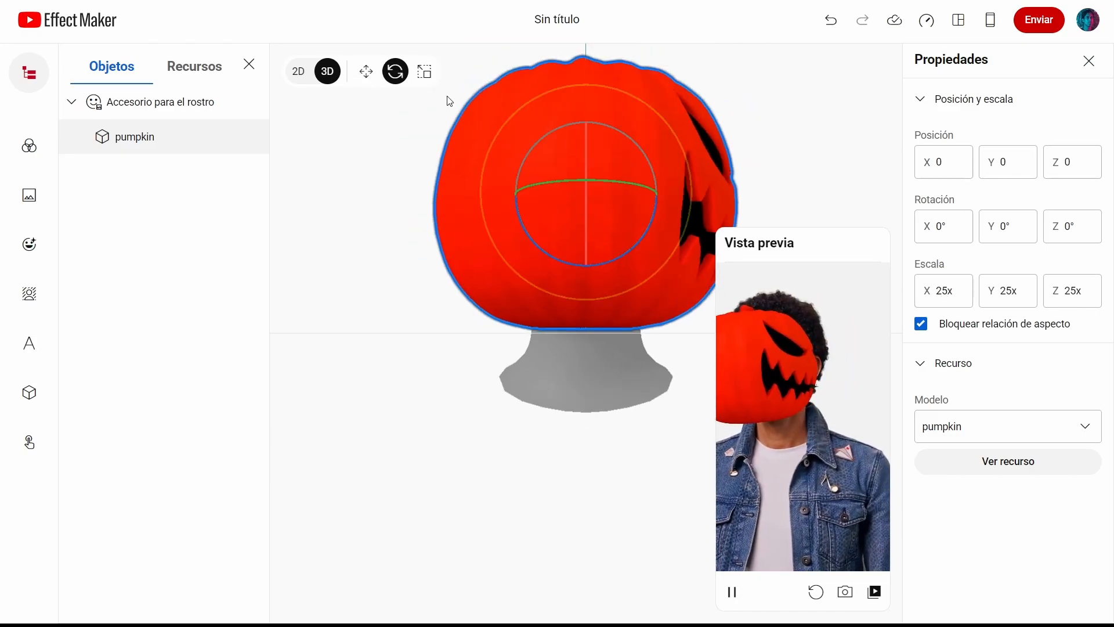
click(408, 74)
drag(619, 181, 565, 186)
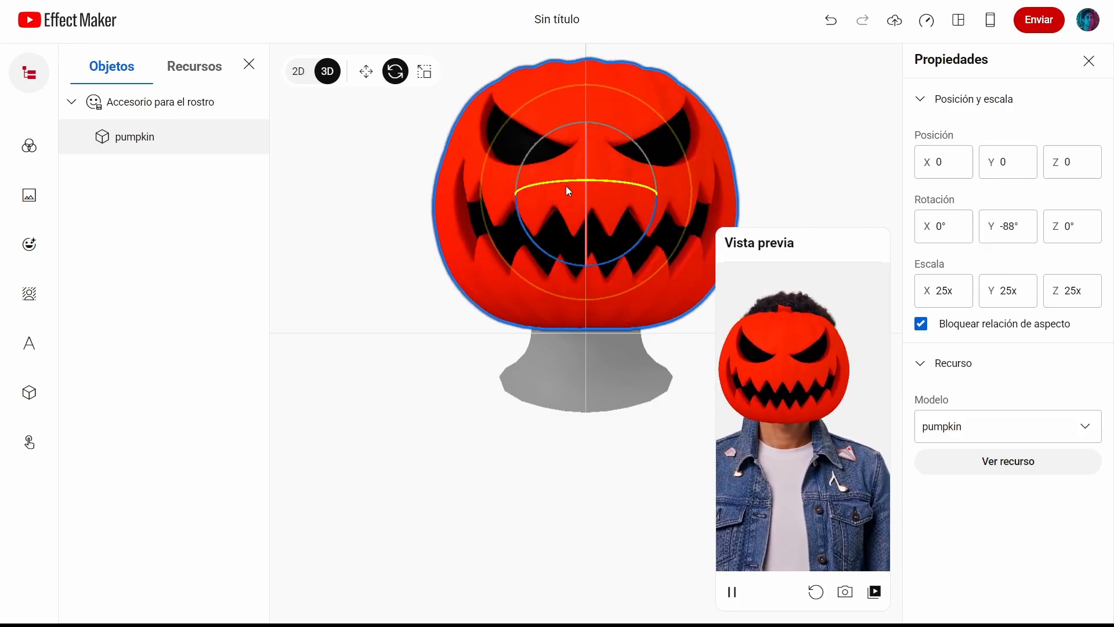
Step: Move the pumpkin up and back to about Y 2.62 and Z -8.9 around the head
click(366, 72)
drag(599, 410, 524, 472)
drag(600, 150, 604, 119)
drag(548, 190, 628, 178)
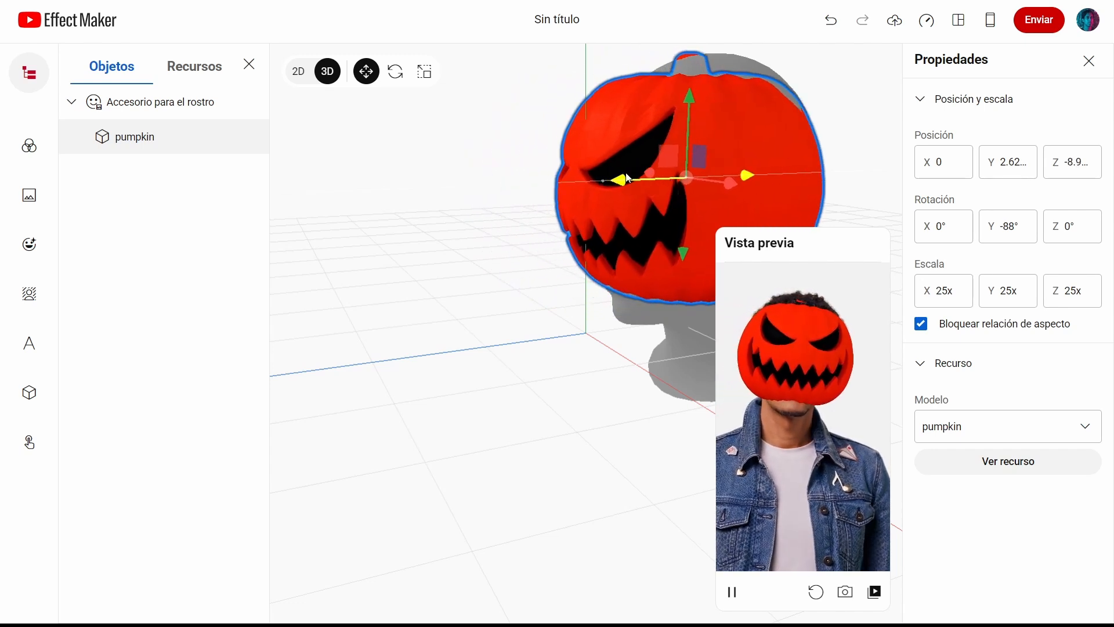
Step: Set the pumpkin's scale to 30x
double_click(950, 291)
text(3)
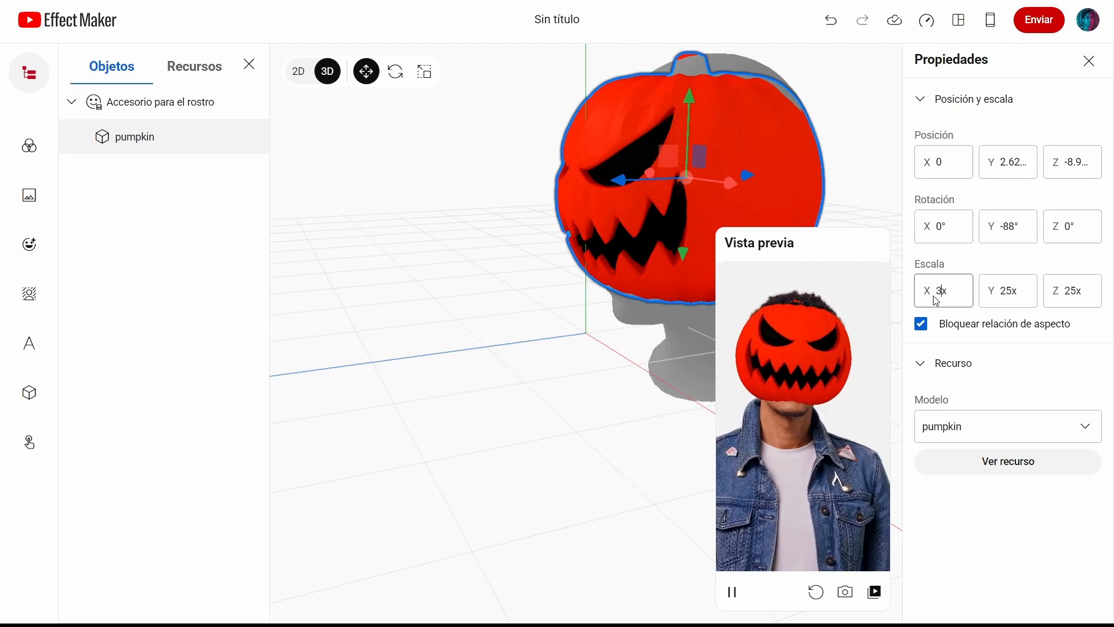
text(0)
key(Return)
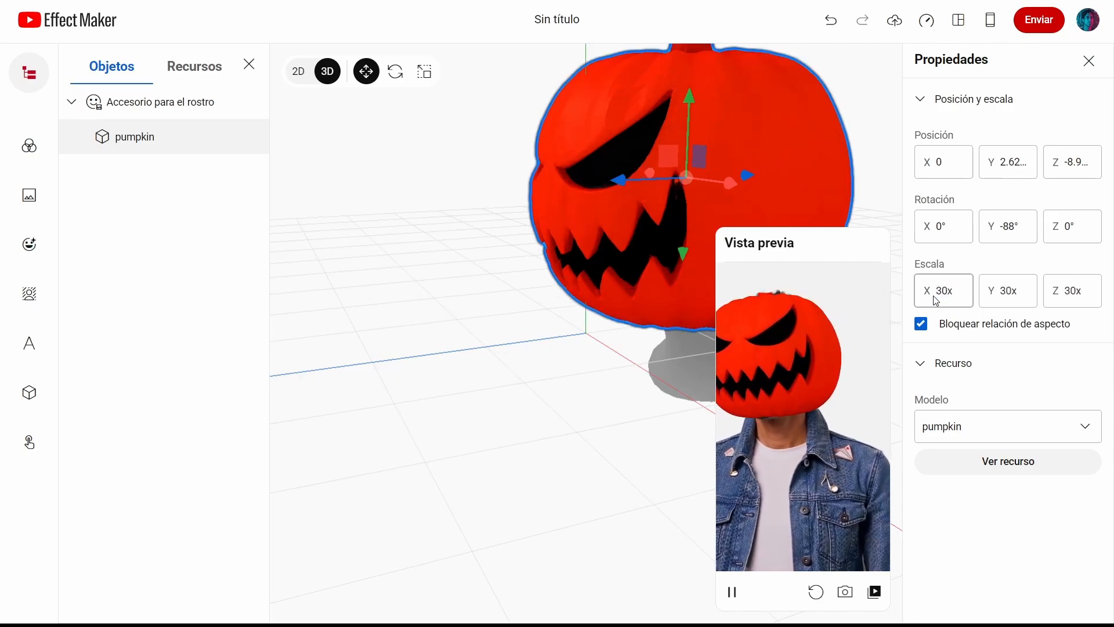
Step: Move the pumpkin up and back to about Y 2.85 and Z -10, and set its scale to 35x
drag(583, 400, 680, 382)
right_click(534, 400)
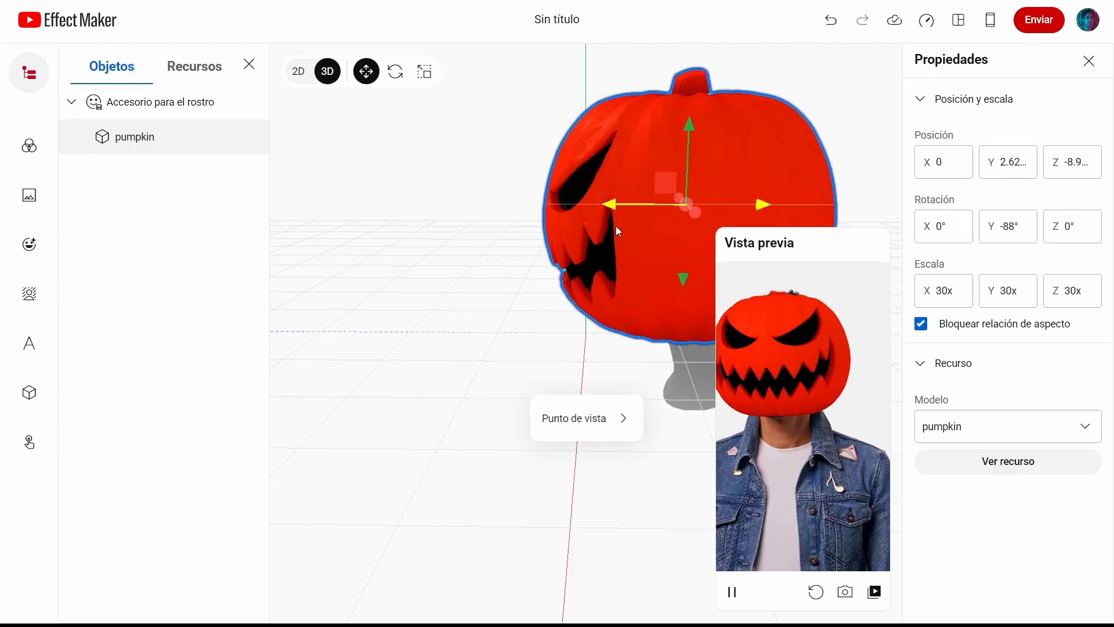
drag(612, 204, 628, 196)
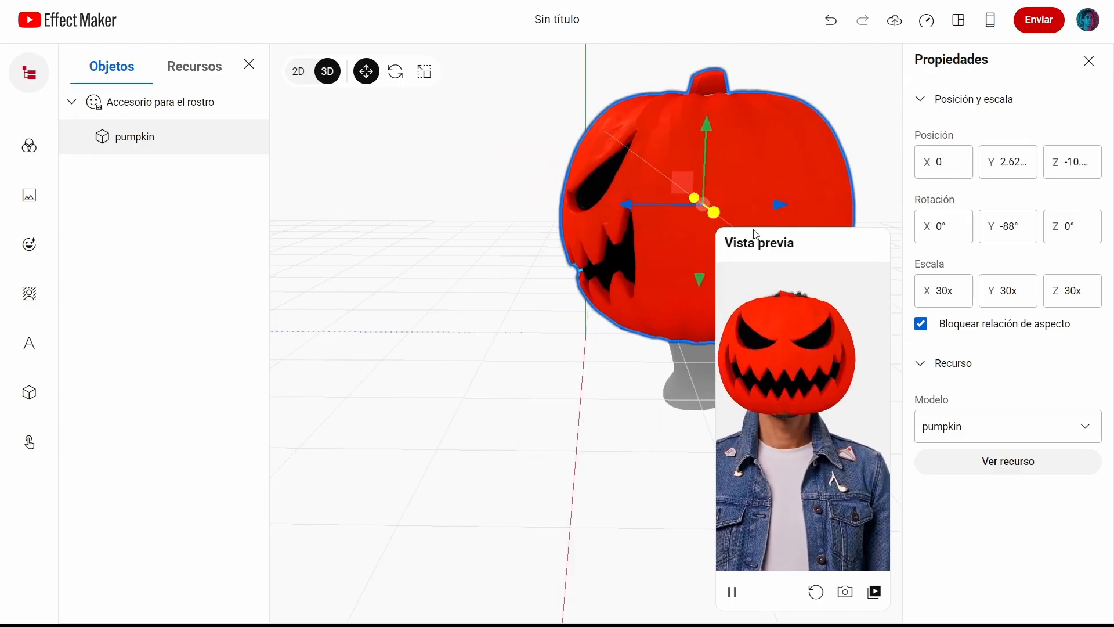
drag(713, 137, 707, 124)
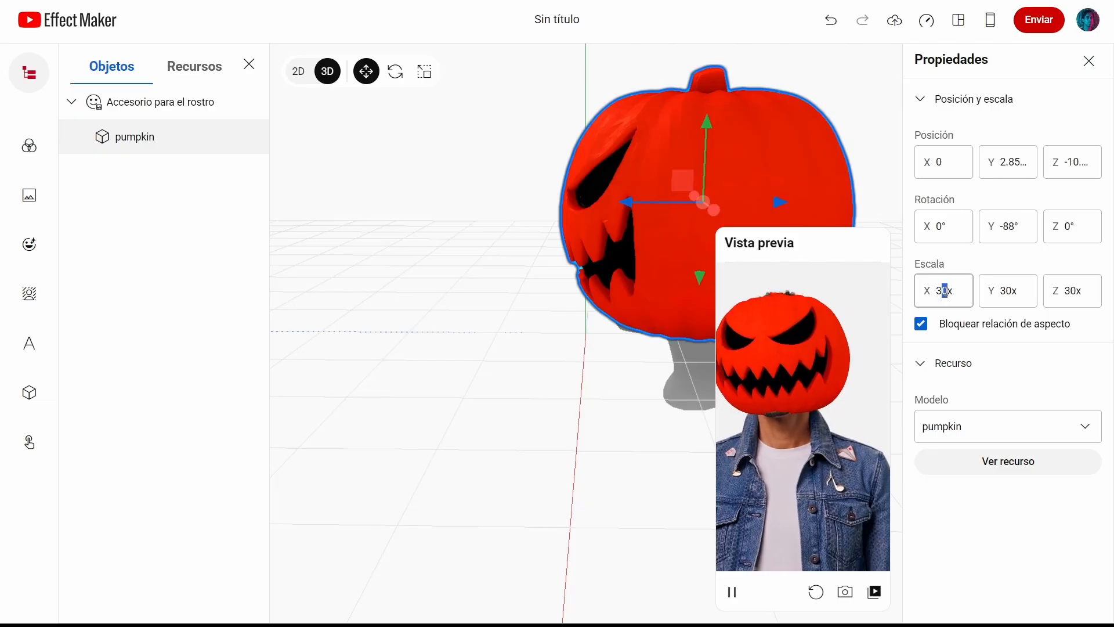
key(Return)
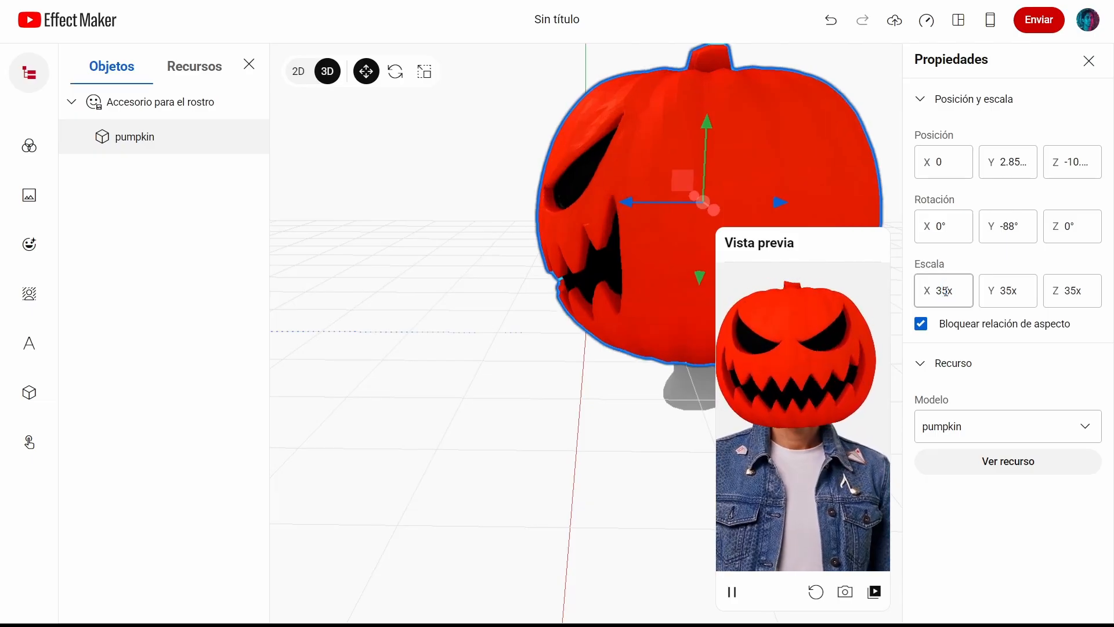
Step: Add a body separation effect that cuts out both the body and the background
scroll(518, 321, down, 3)
drag(518, 321, 643, 354)
mouse_move(518, 396)
mouse_down()
mouse_move(522, 420)
mouse_move(525, 401)
mouse_up()
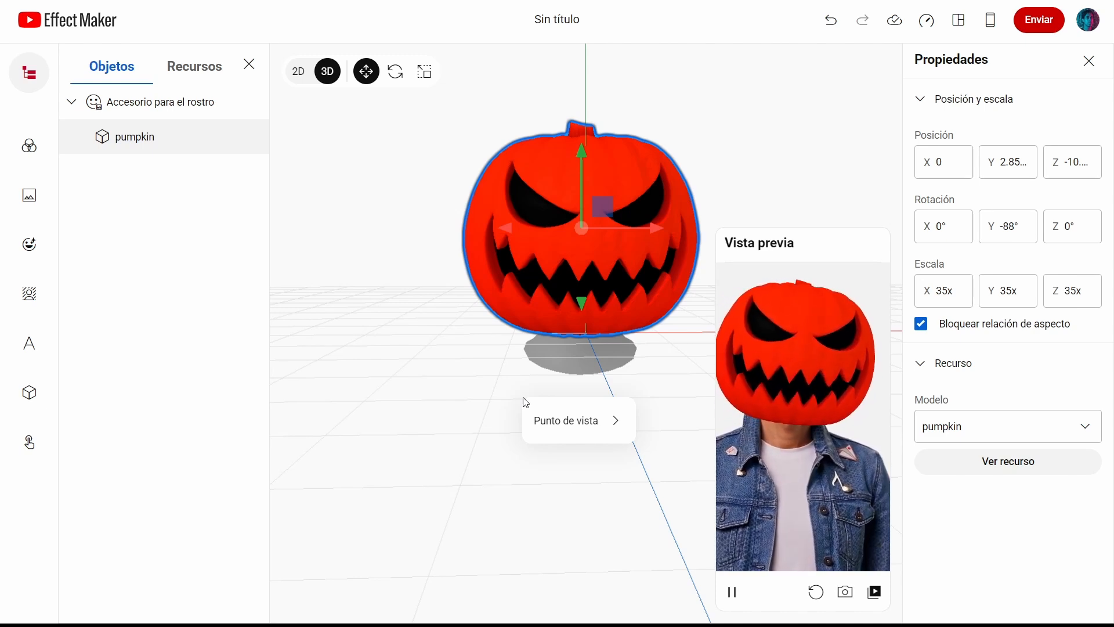
scroll(574, 288, up, 2)
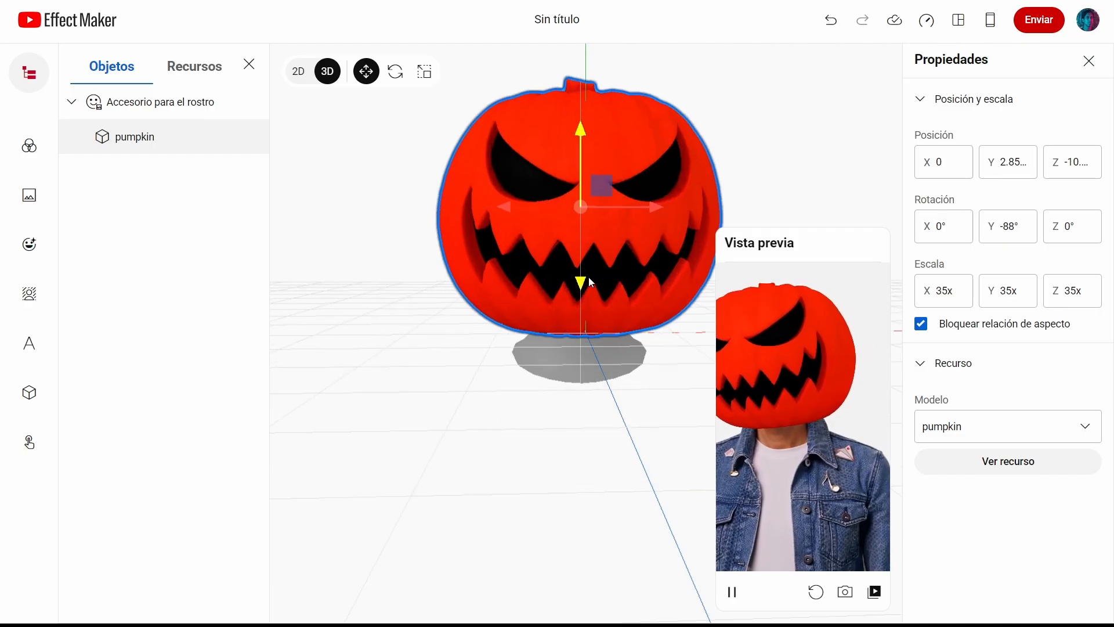
scroll(603, 284, down, 3)
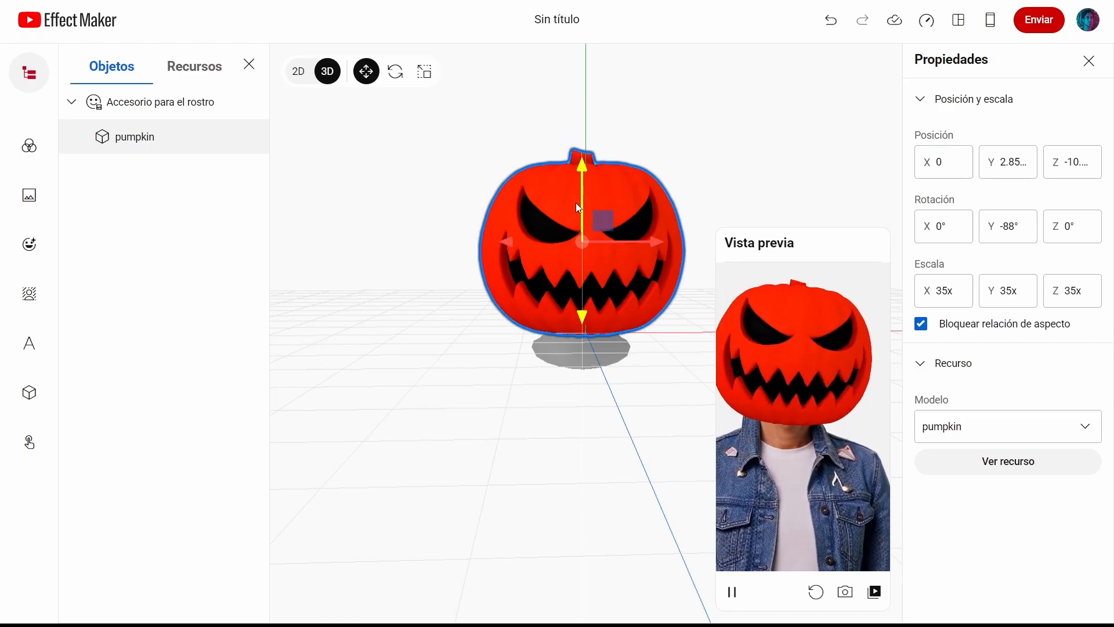
click(27, 241)
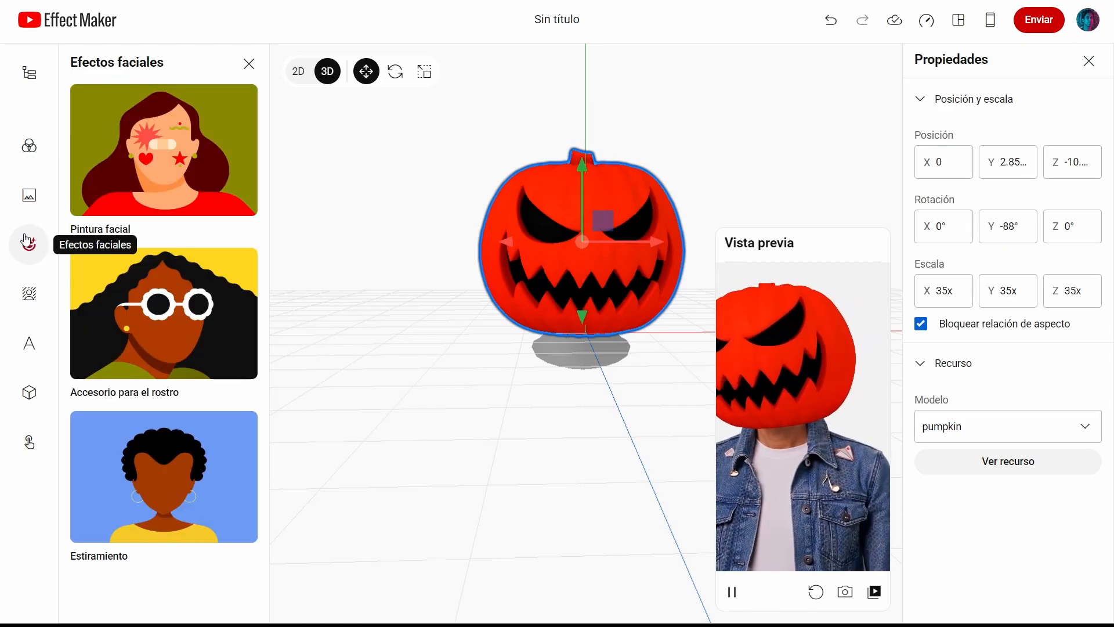
click(33, 297)
click(145, 134)
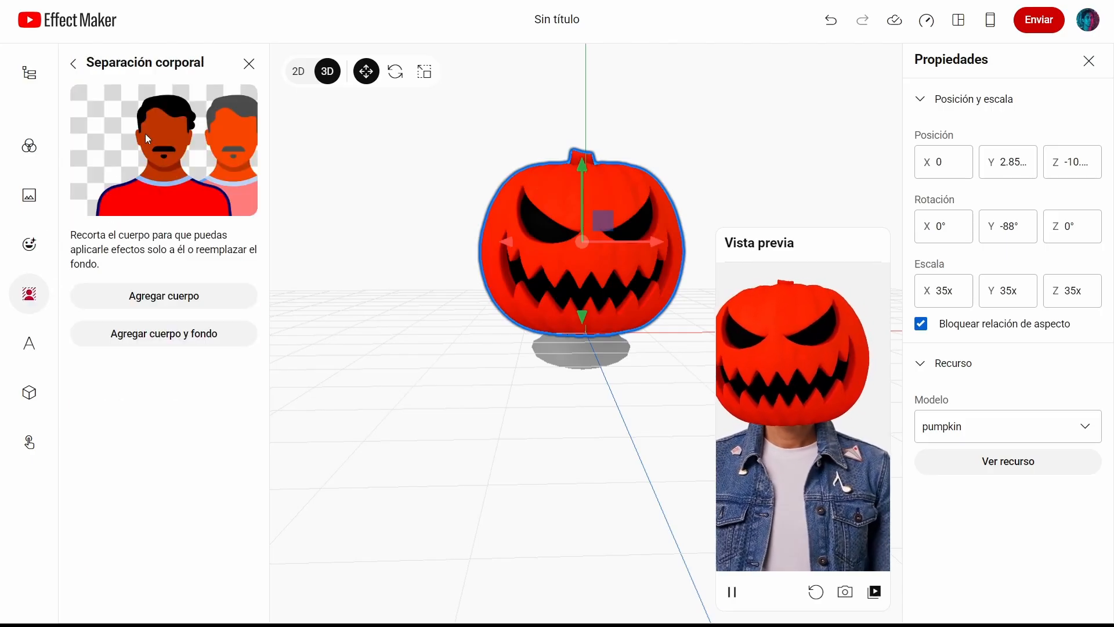
click(154, 335)
Step: In Unsplash, search for "fondo de terror" background photos
click(655, 441)
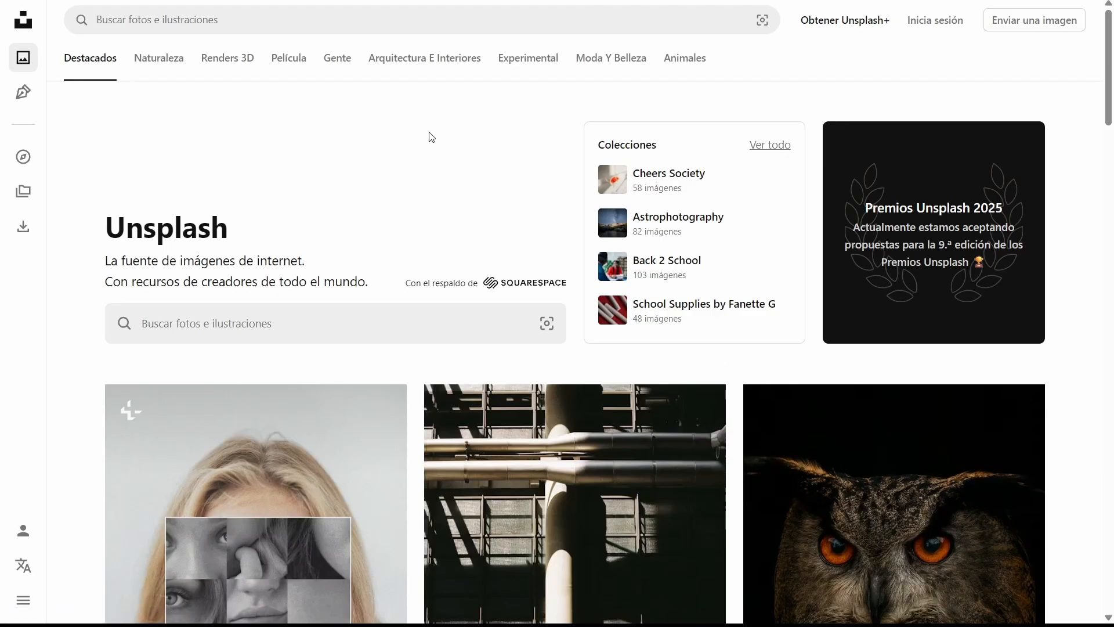
click(318, 19)
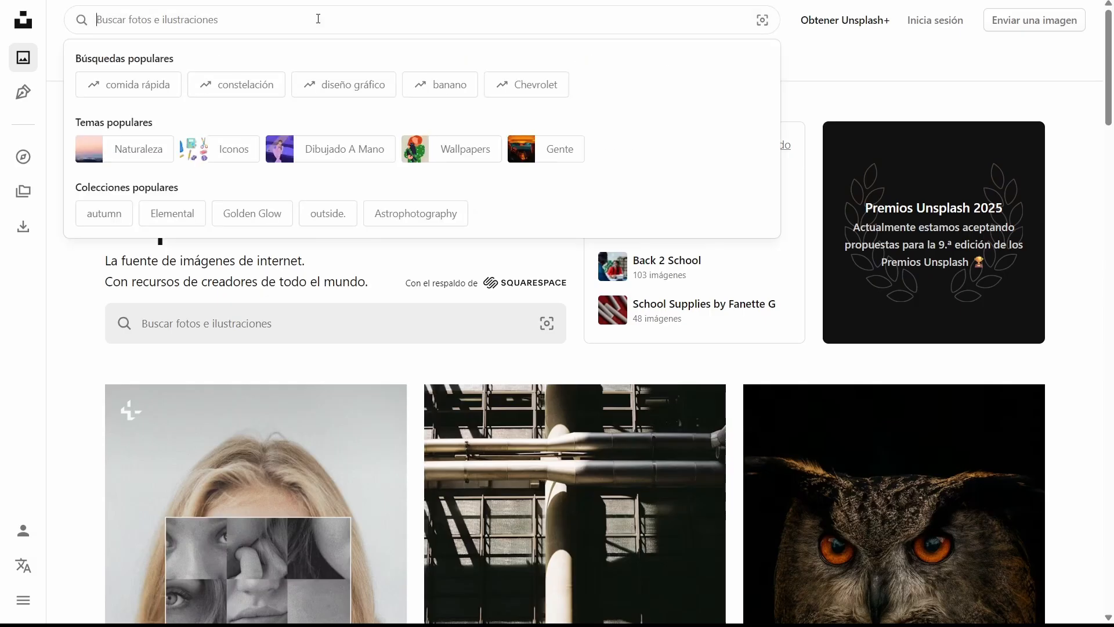
text(fond)
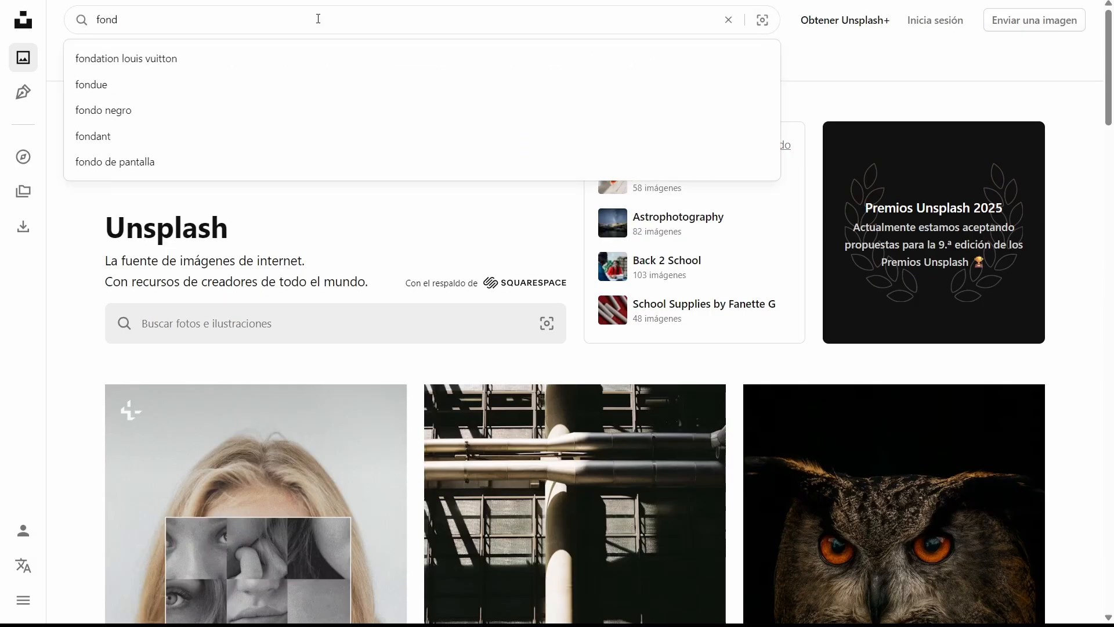
text(o de terro)
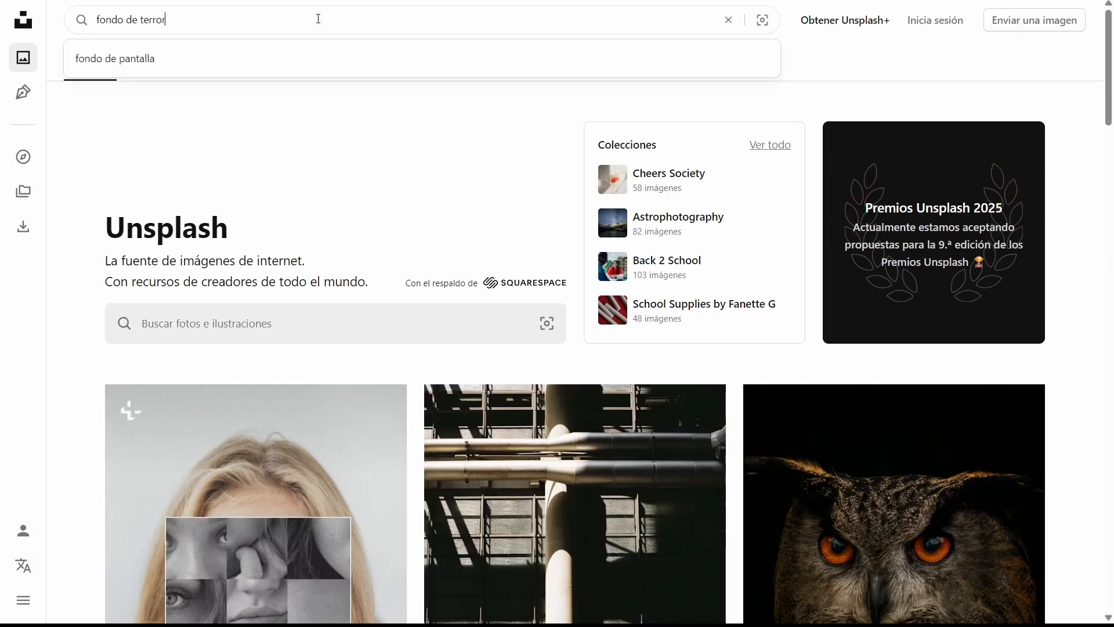
text(r)
key(Return)
Step: Open the misty blue forest photo and download it in the medium size (1920 x 2400)
scroll(493, 273, down, 12)
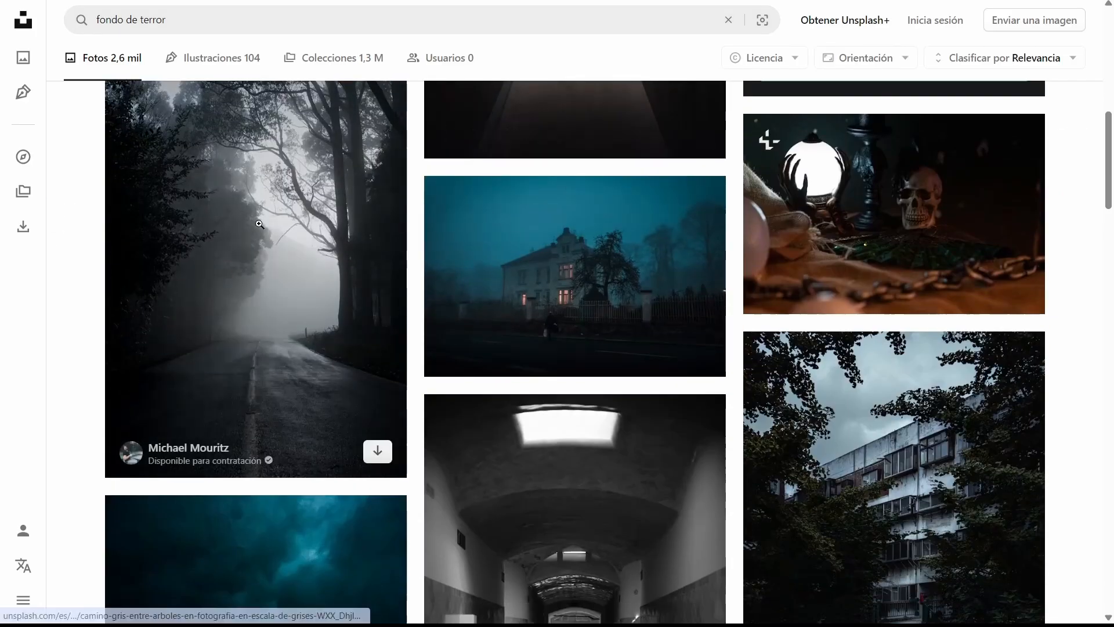
scroll(291, 270, down, 10)
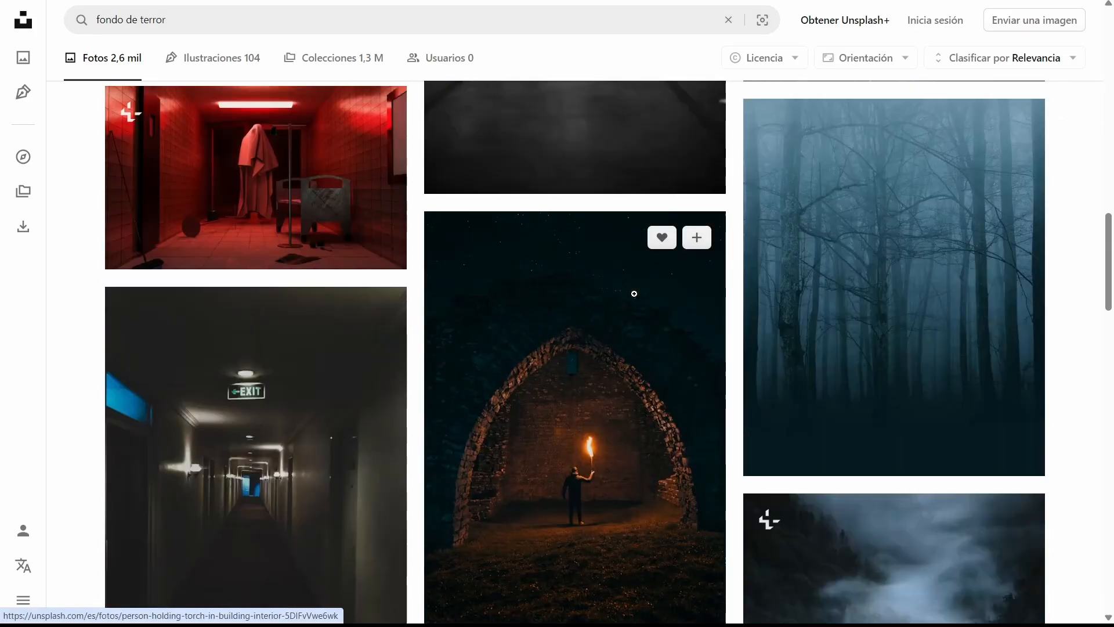
scroll(870, 270, down, 6)
mouse_move(873, 271)
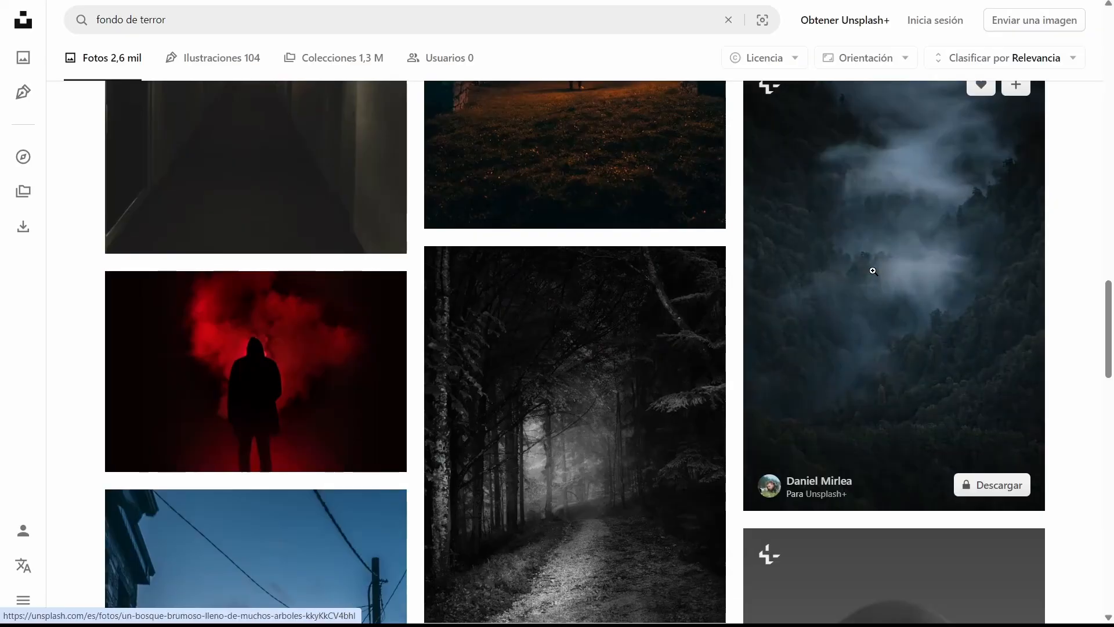
scroll(873, 271, up, 6)
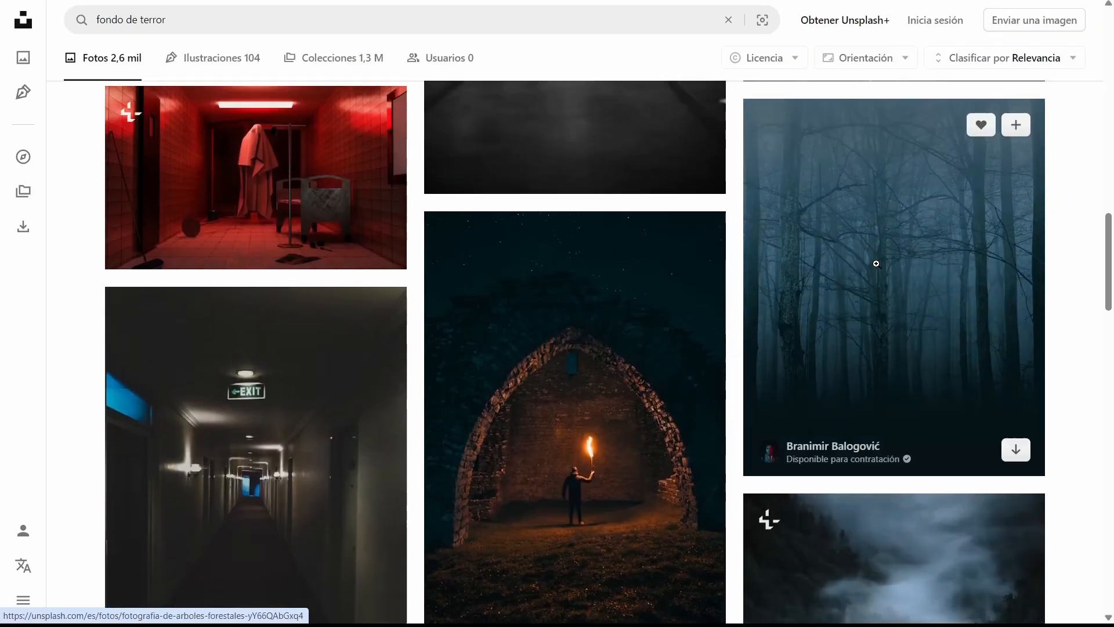
click(909, 230)
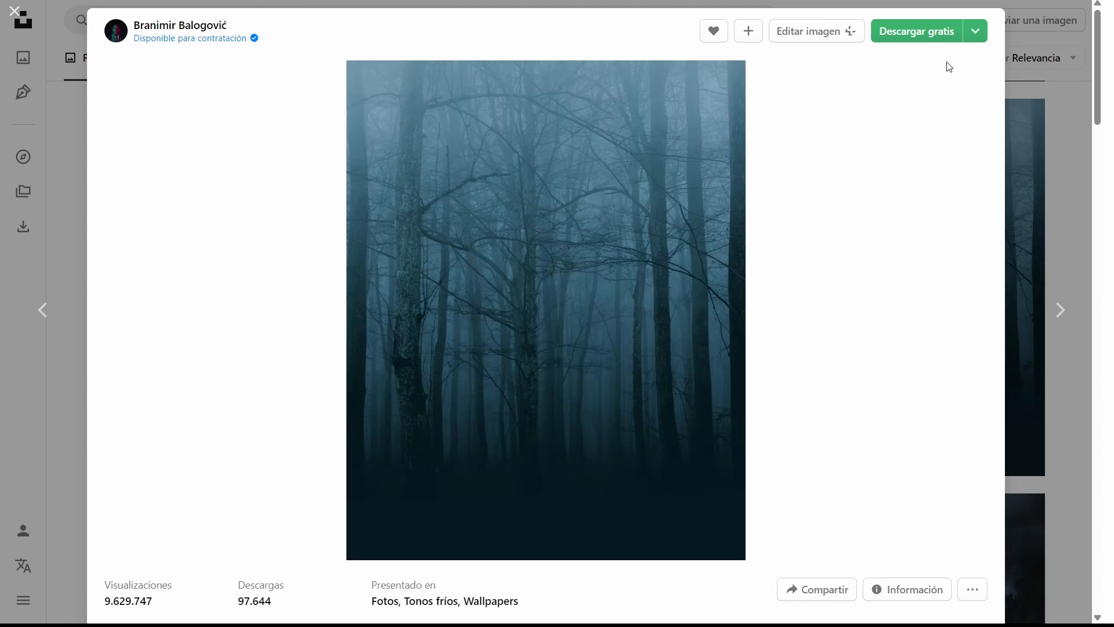
click(975, 30)
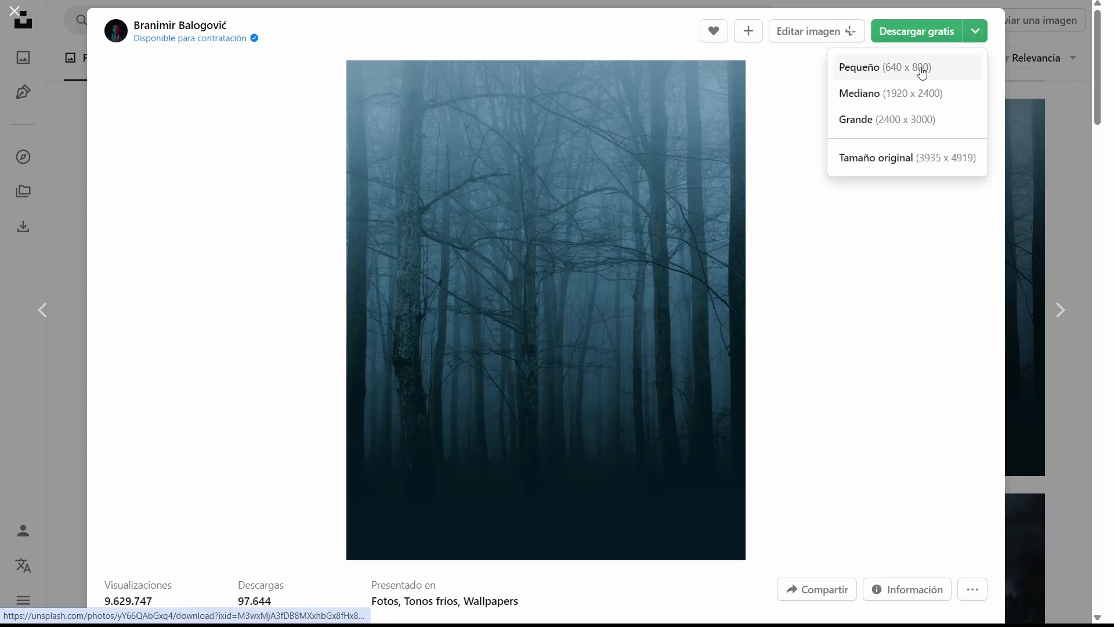
click(924, 109)
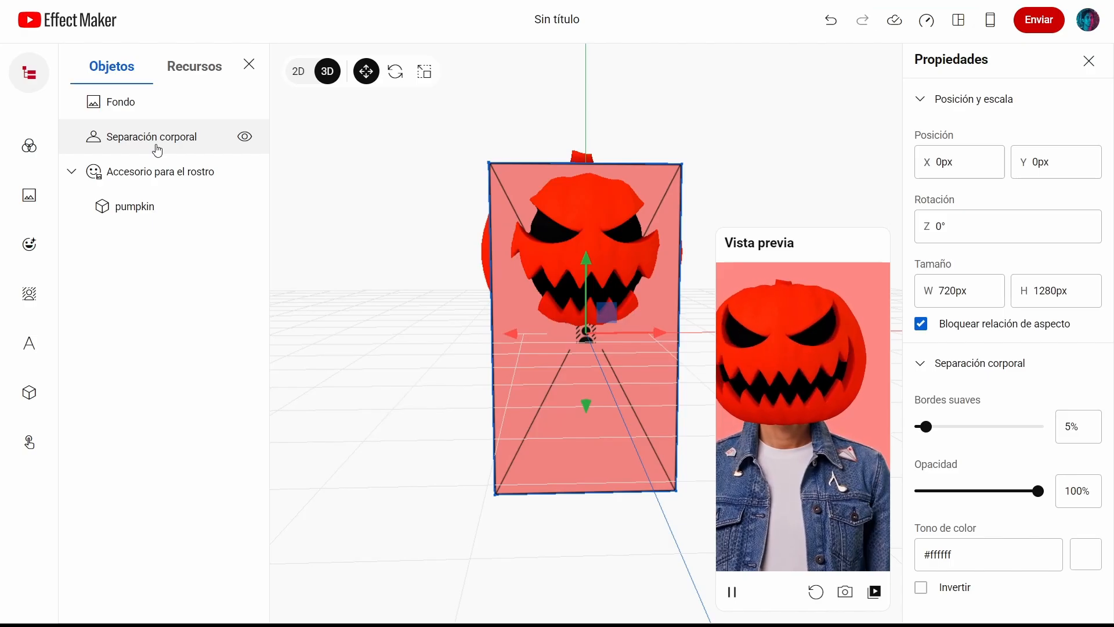
Step: Set the Fondo background image to the downloaded forest photo branimir-balogovic-yY66QAbGxq4-unsplash
click(133, 115)
click(1001, 438)
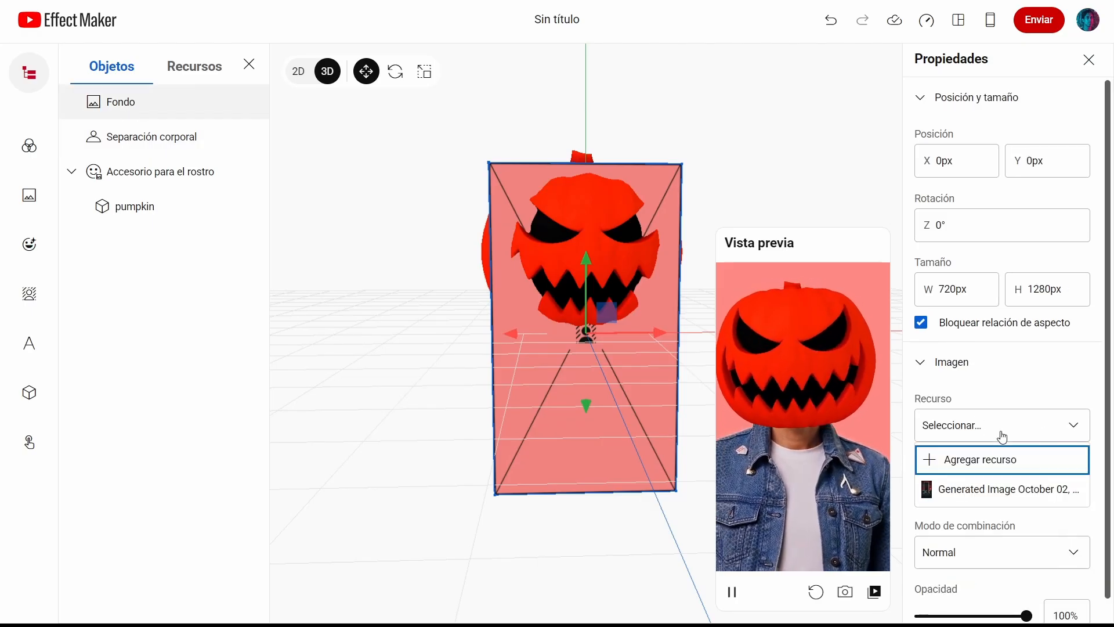
click(997, 459)
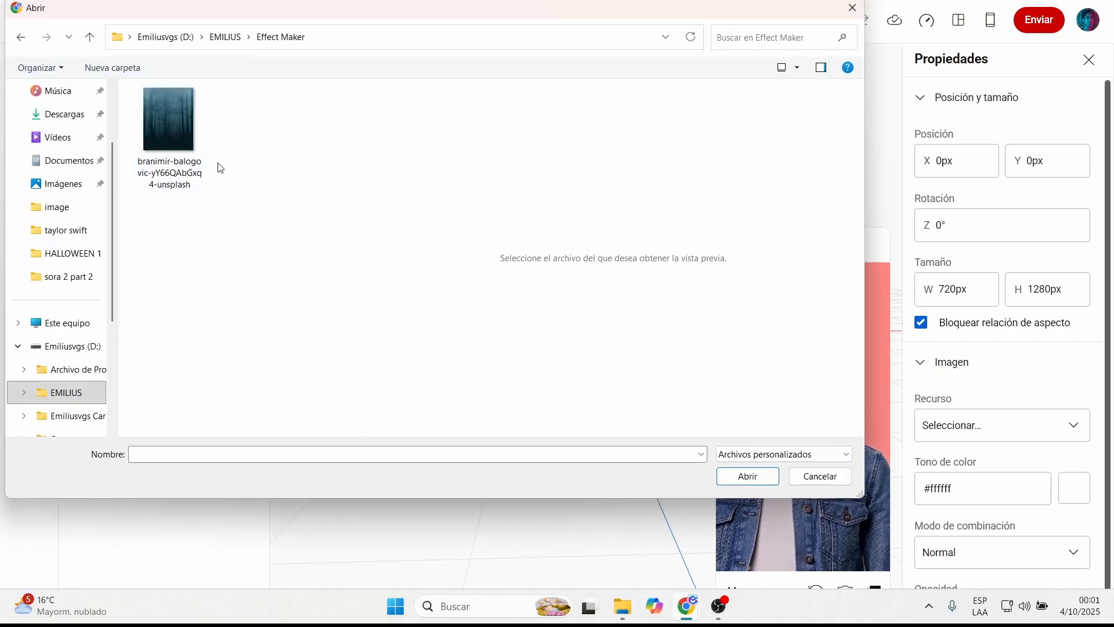
click(169, 128)
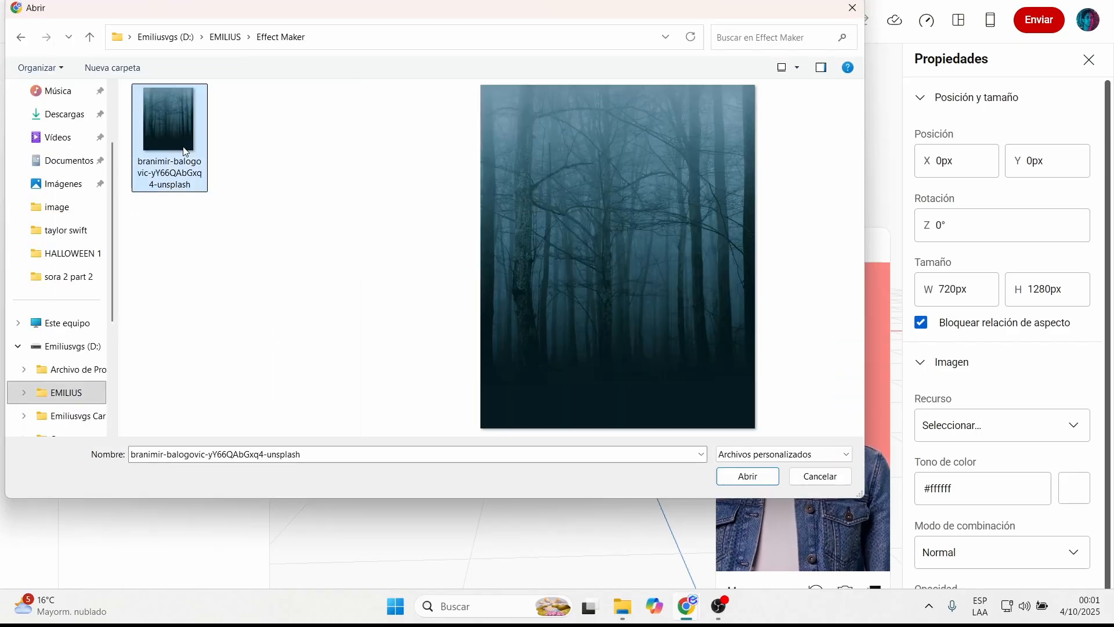
click(748, 476)
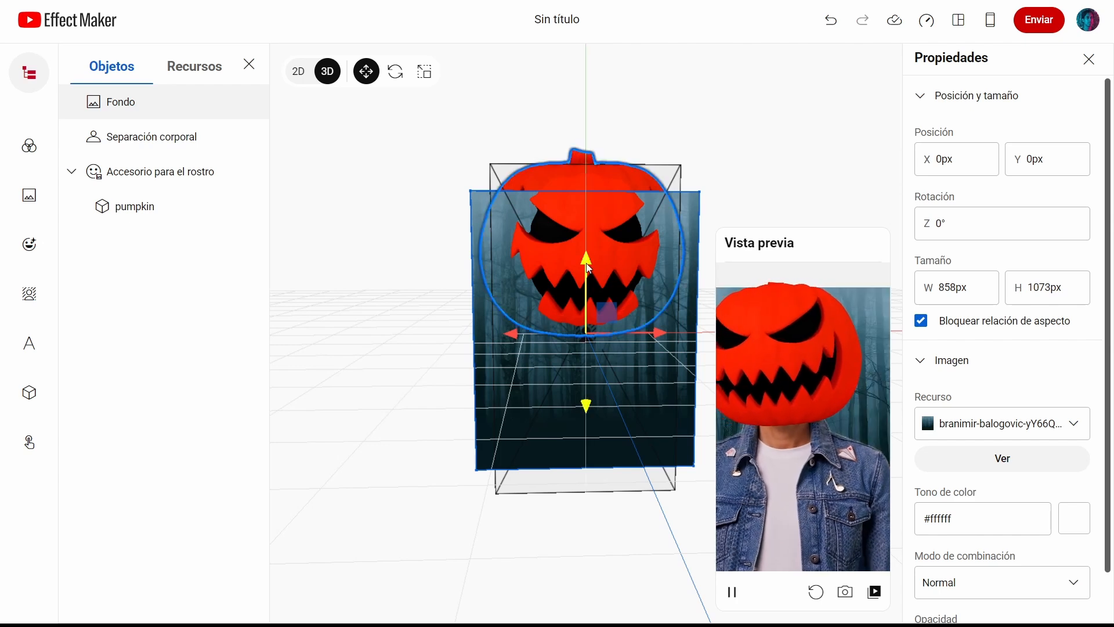
Step: Move the background up to about Y 43.93 px and enlarge it to about 1078 x 1348 px
drag(588, 268, 586, 249)
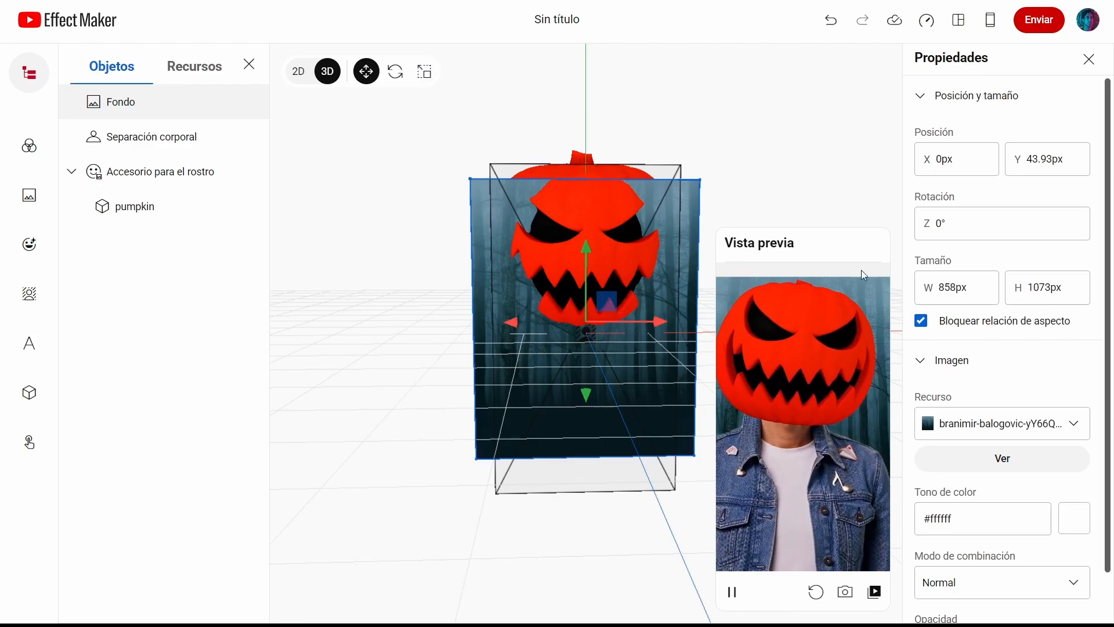
click(424, 72)
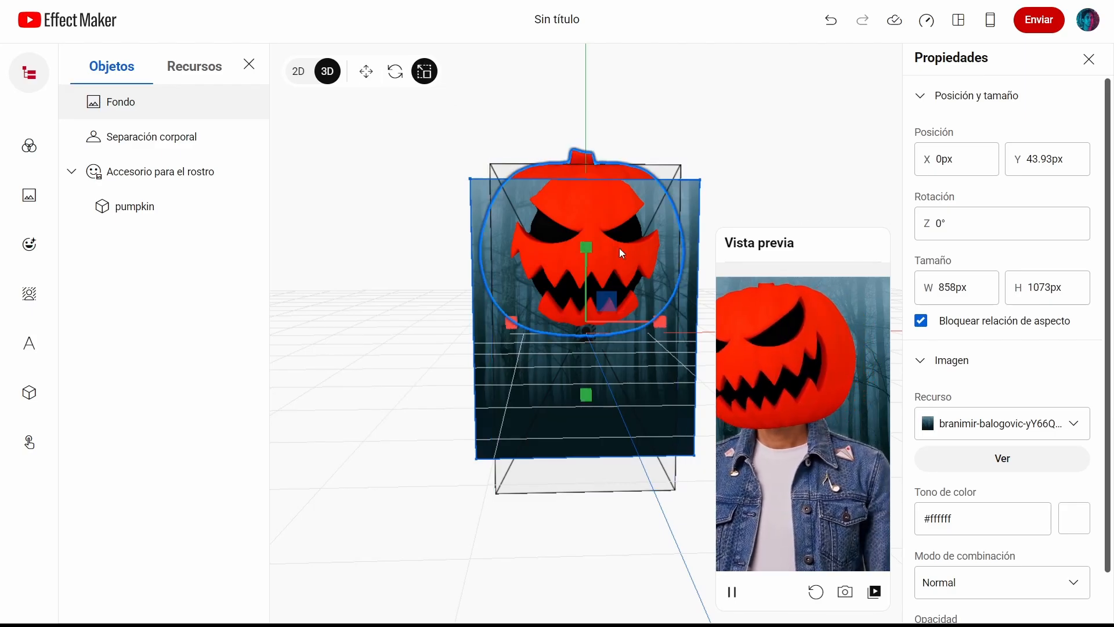
drag(607, 301, 633, 291)
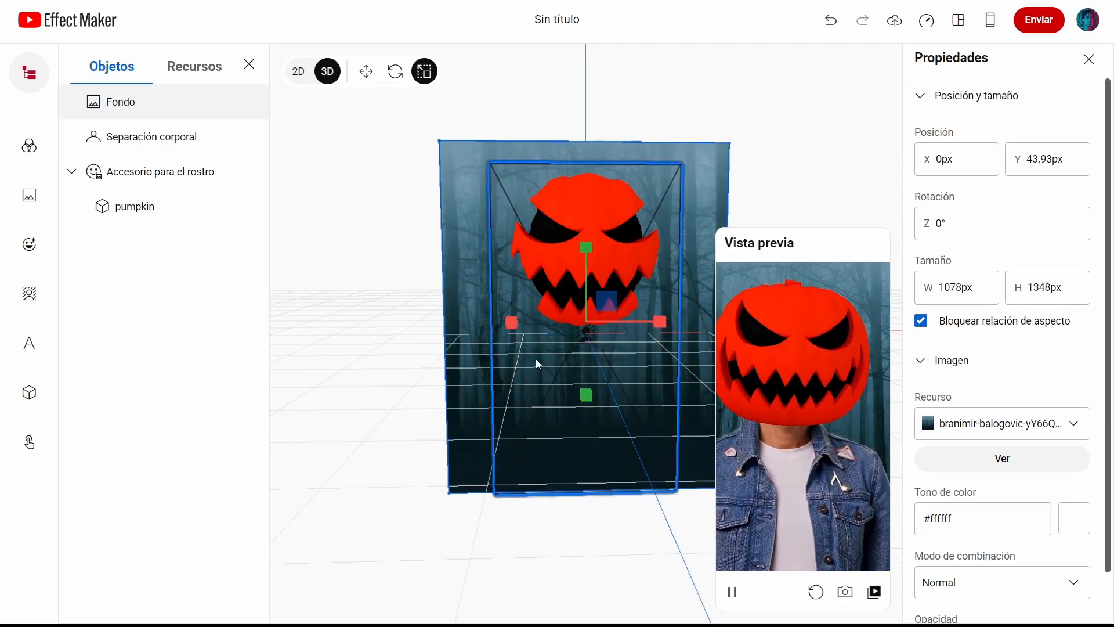
click(365, 71)
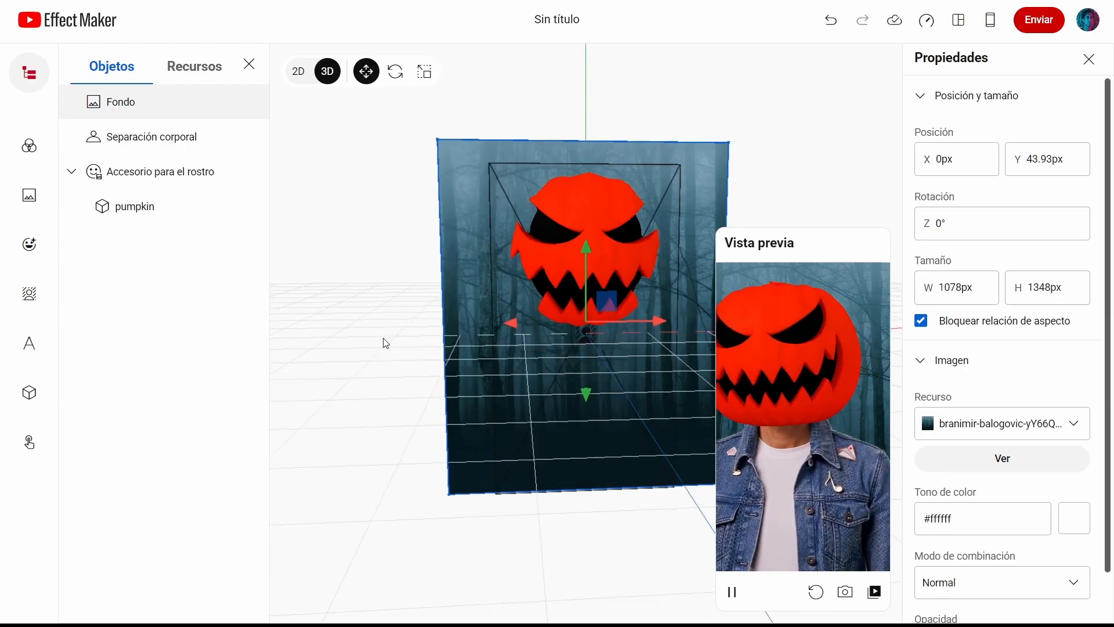
Step: Rename the project as Calabaza
drag(383, 338, 408, 328)
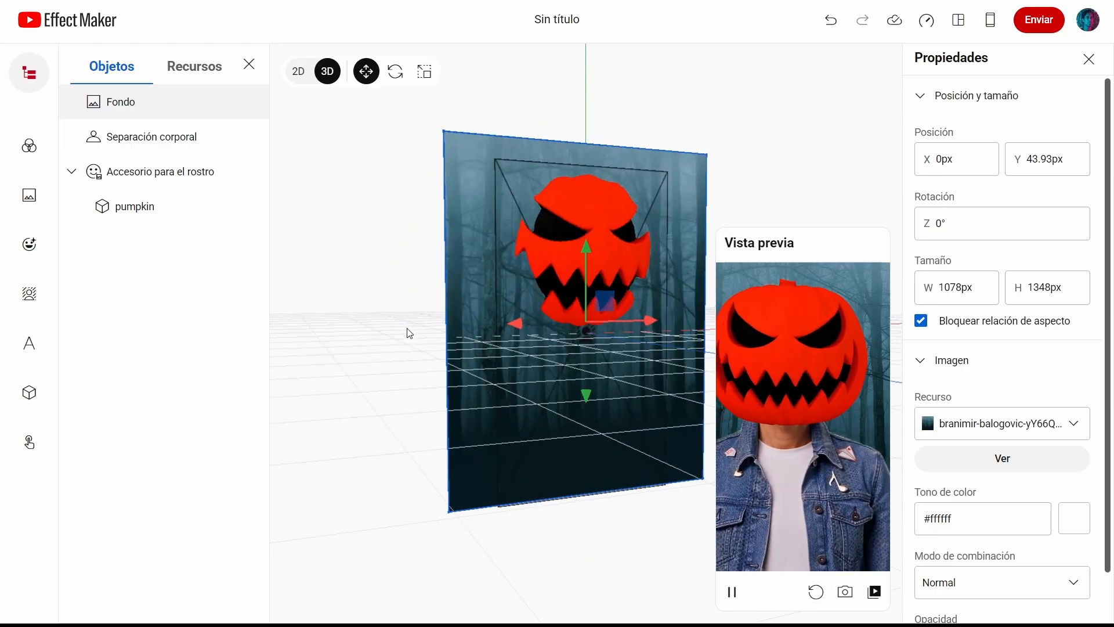
right_click(407, 329)
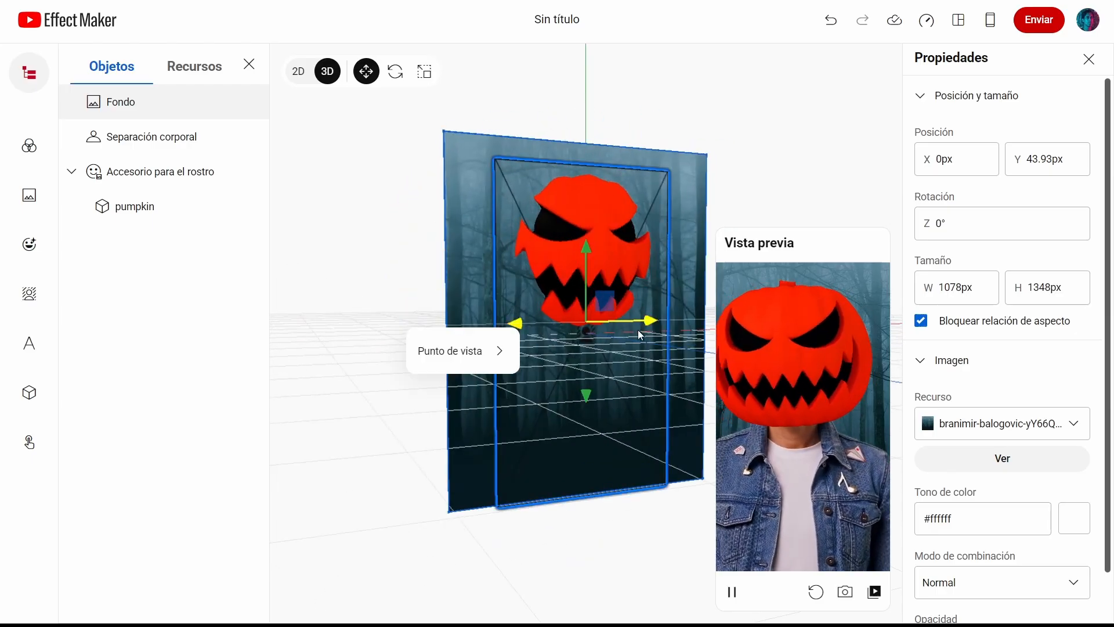
triple_click(567, 22)
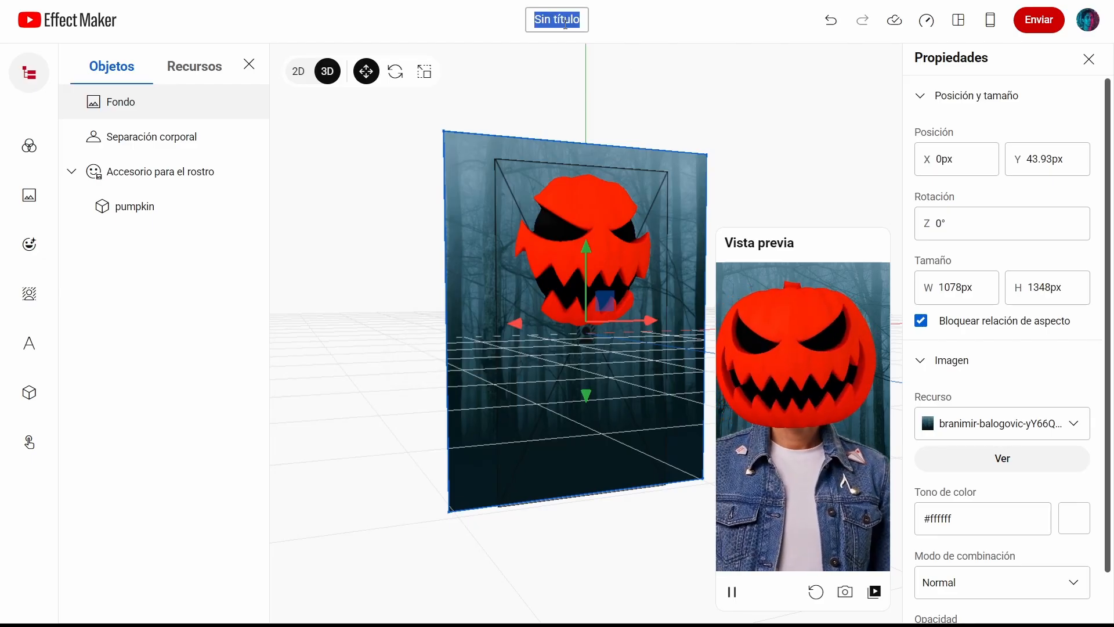
text(CA)
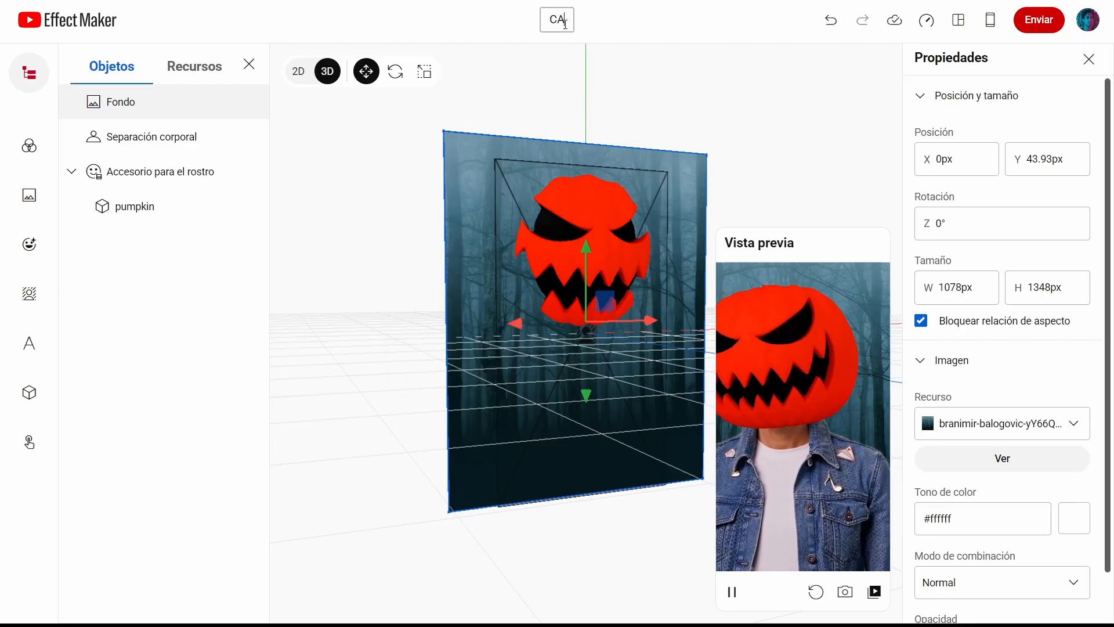
text(labaza)
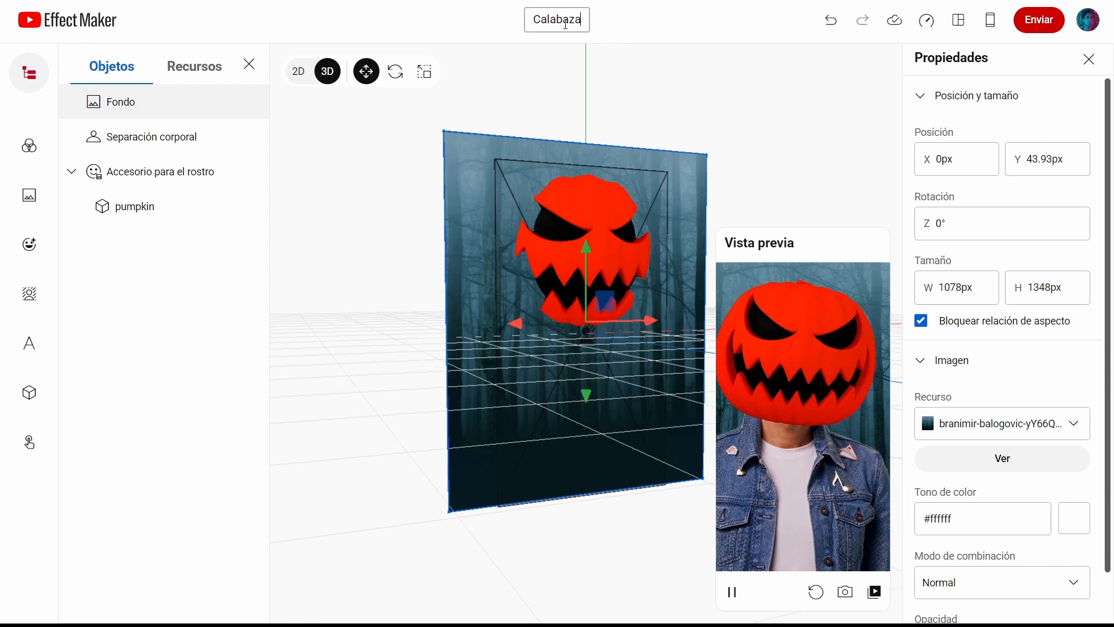
click(646, 67)
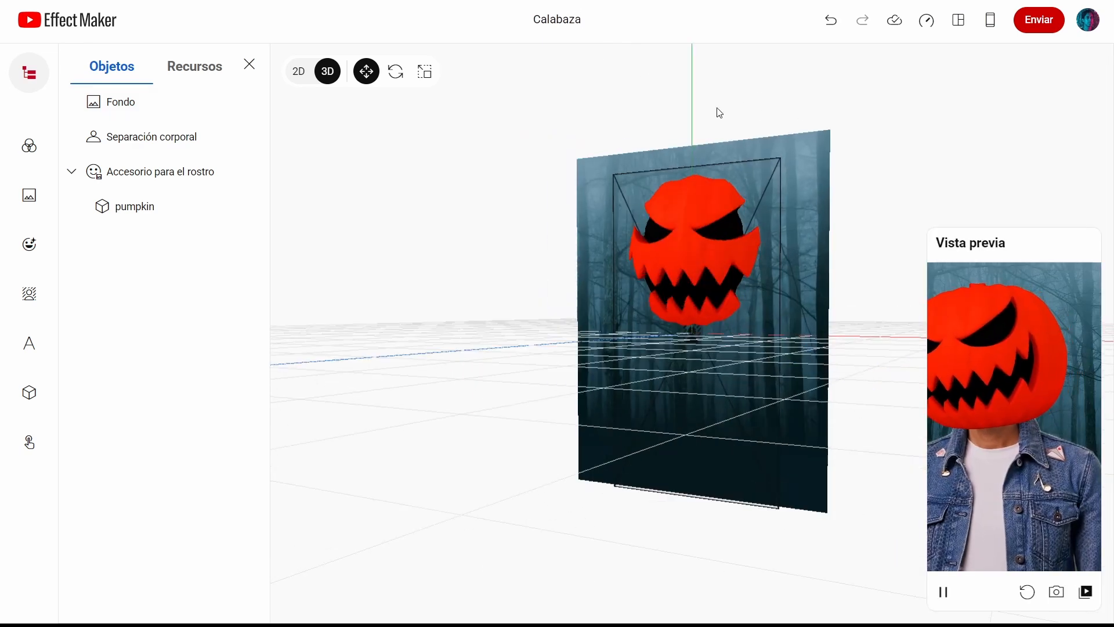
Step: Save the project to the cloud
right_drag(719, 113, 743, 115)
click(893, 23)
click(891, 25)
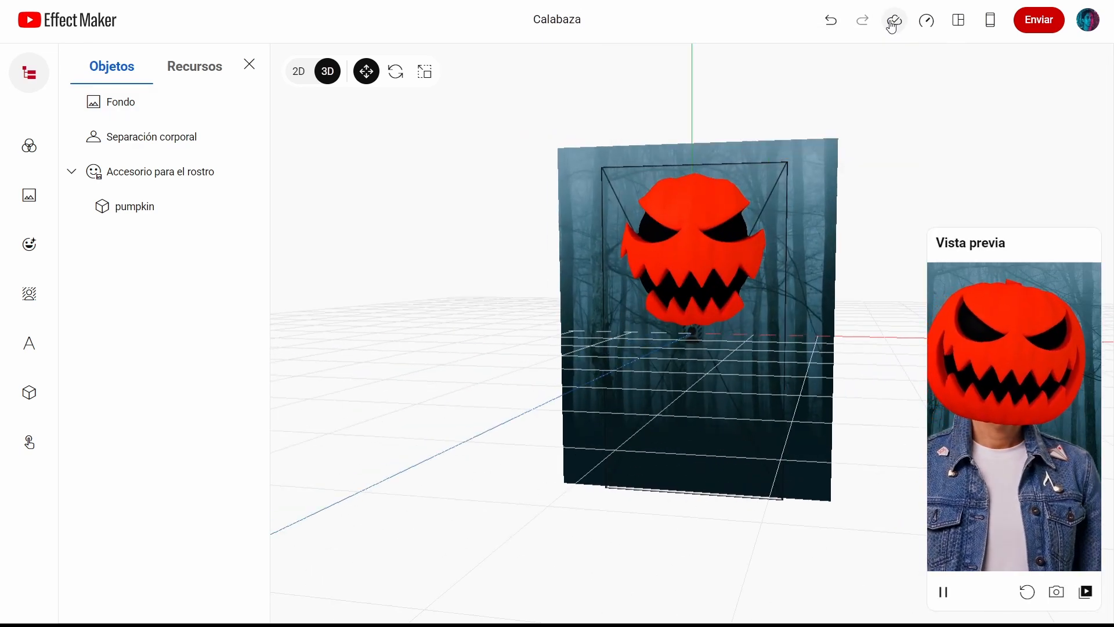
Step: Check the effect's file size and memory usage limits
click(924, 24)
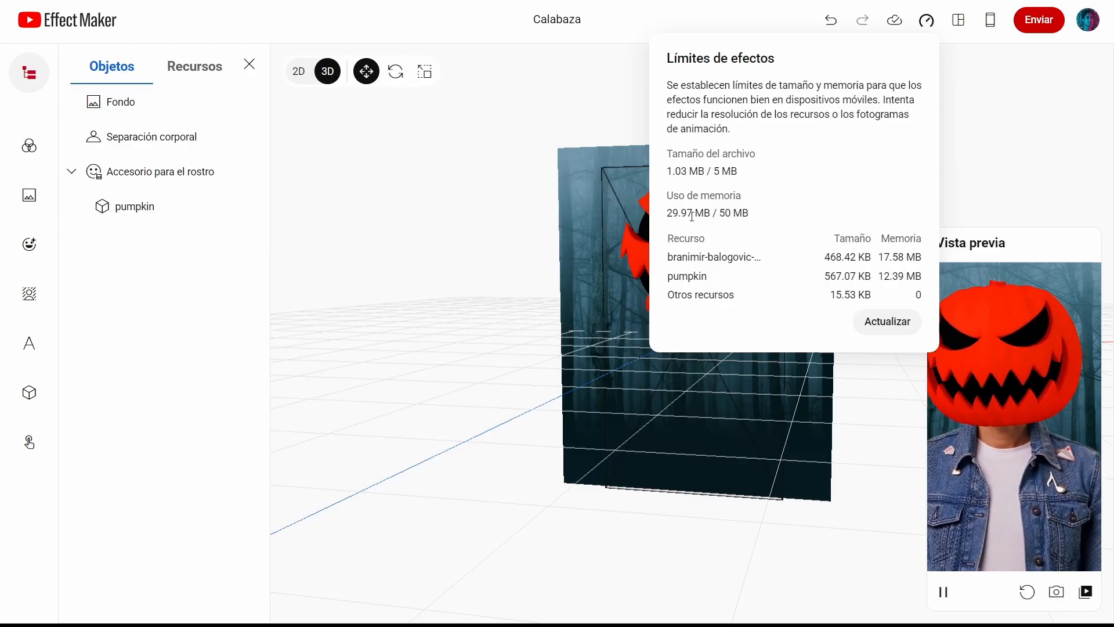
click(972, 131)
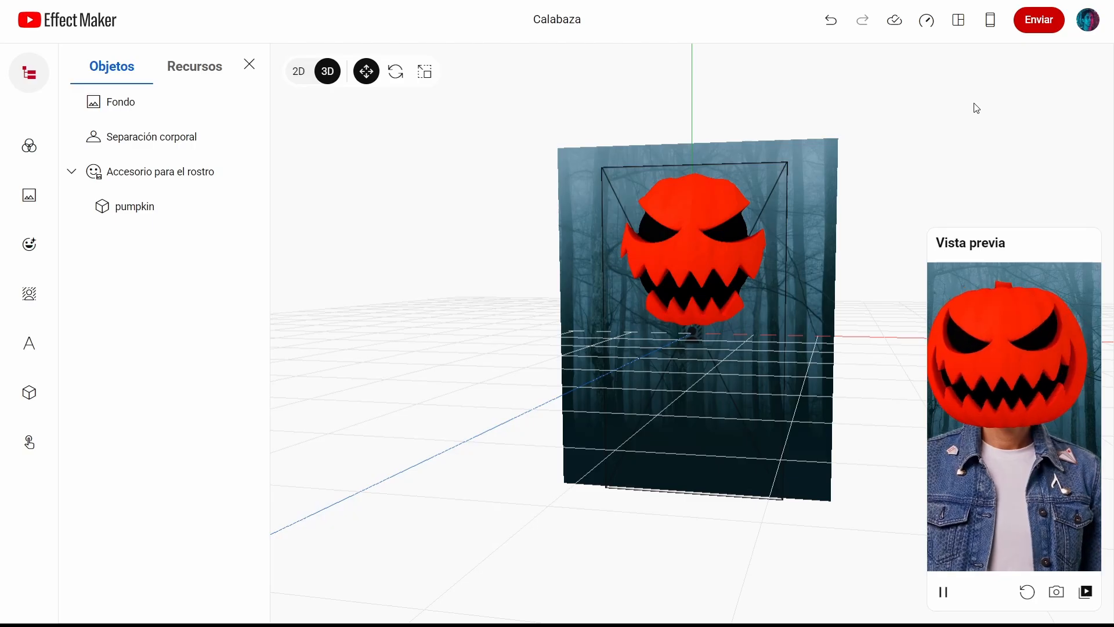
Step: Show the QR code for previewing the effect in the YouTube mobile app
click(990, 20)
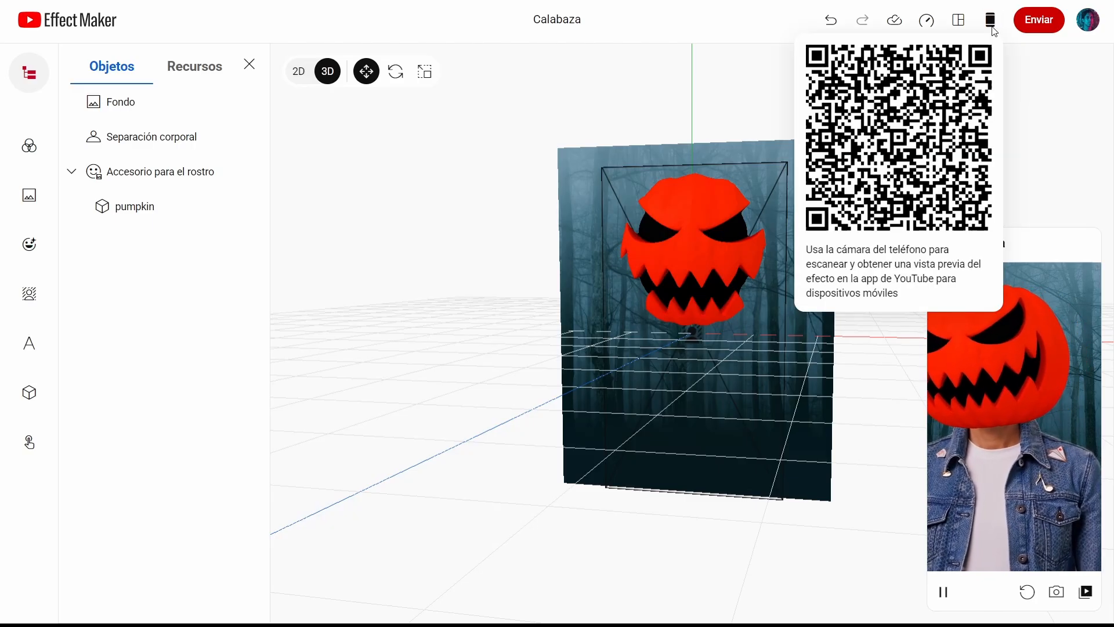
click(1015, 95)
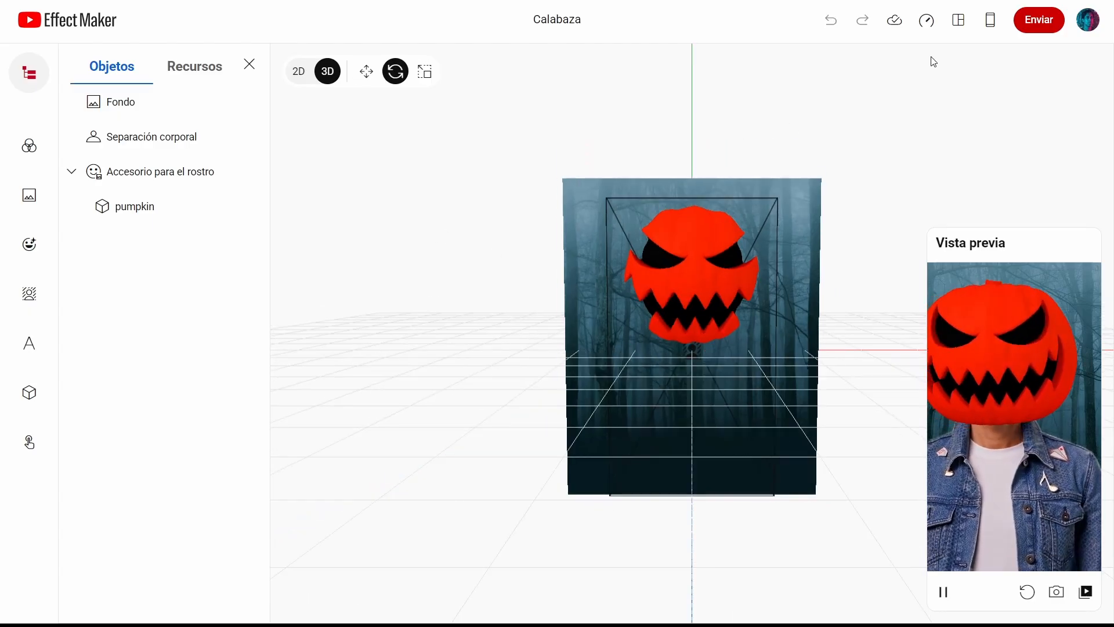
Step: Capture a preview snapshot and use it as the thumbnail when submitting the effect
click(1057, 593)
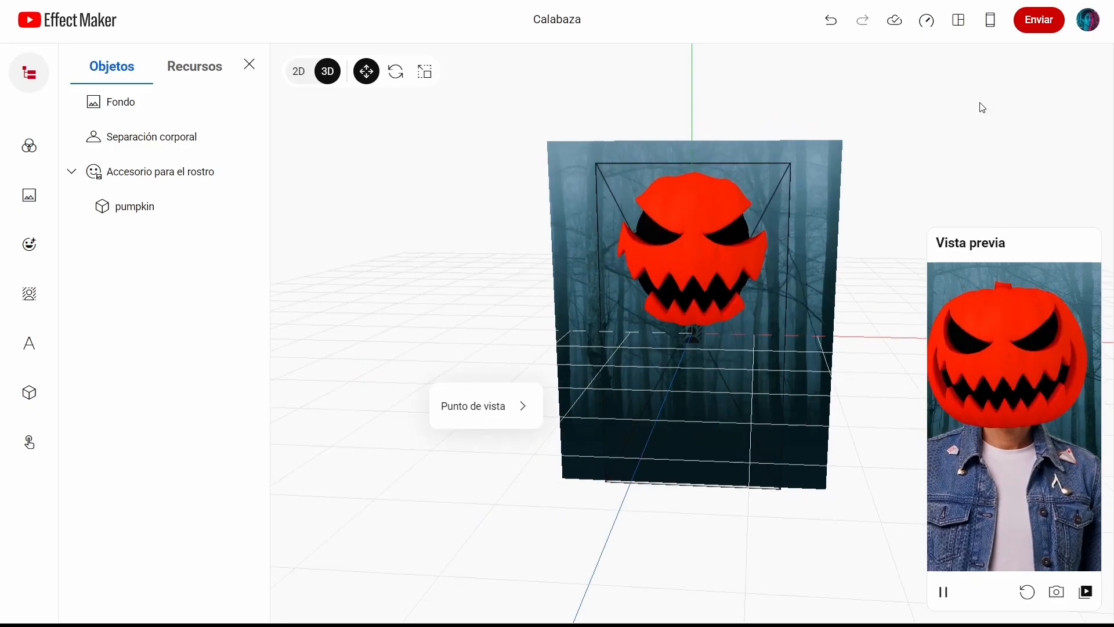
click(1033, 27)
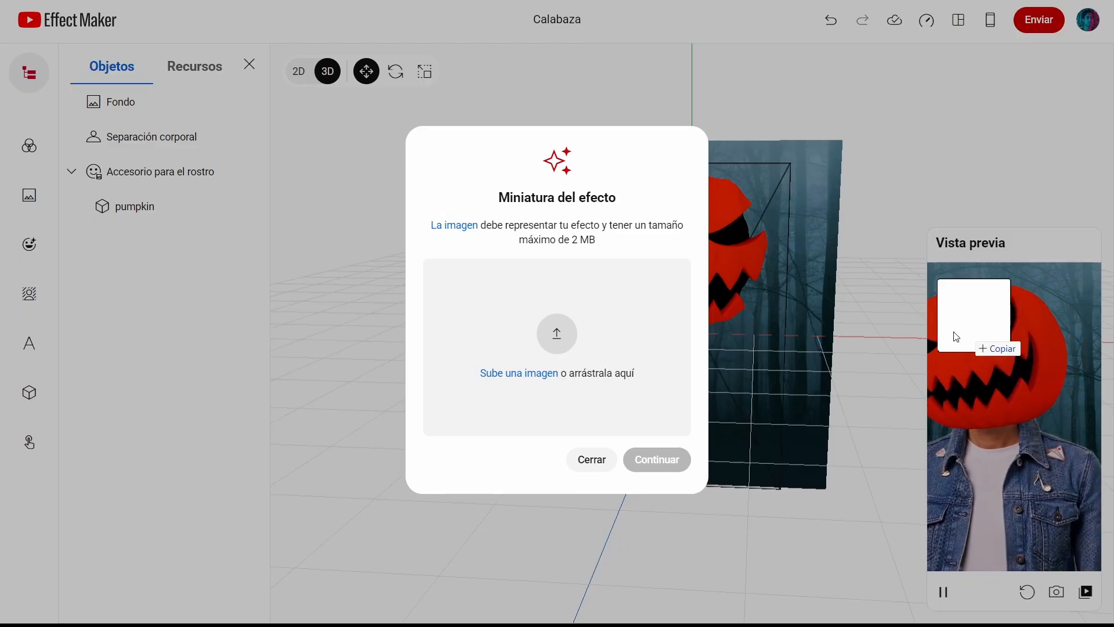
drag(956, 337, 565, 363)
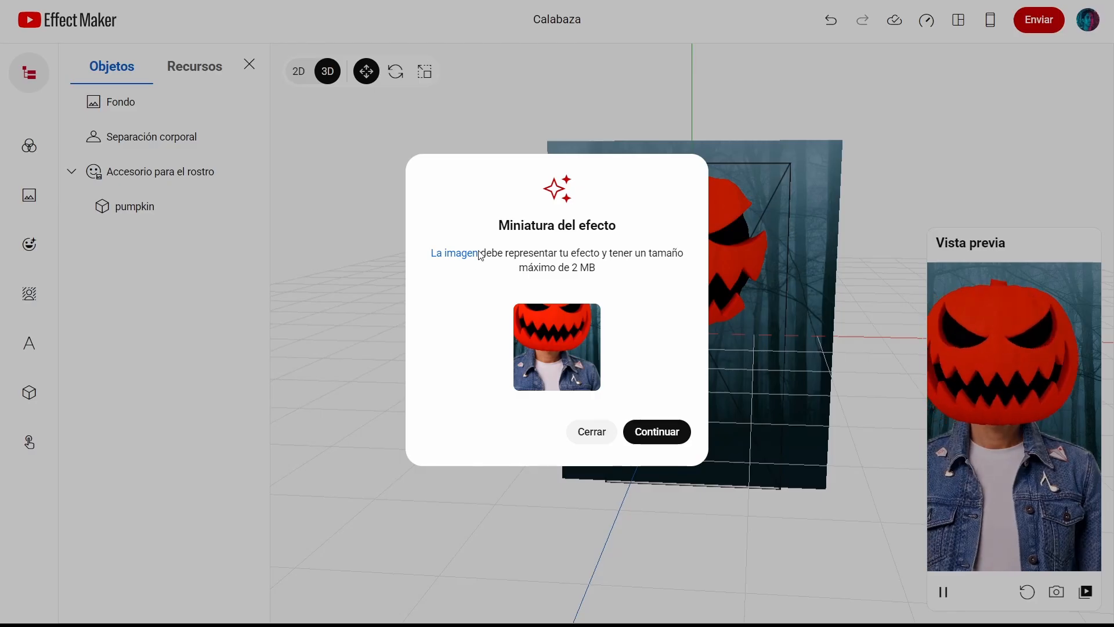
click(661, 443)
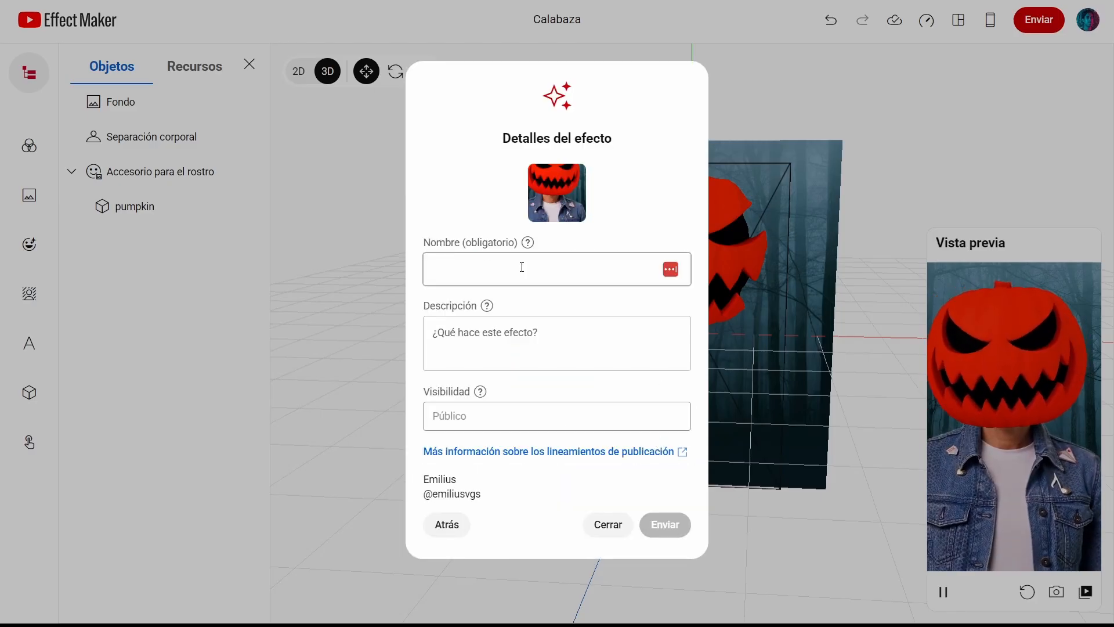
Step: Name the effect Calabaza and describe it as "Calabaza de halloween, accesorio para el rostro"
text(Cala)
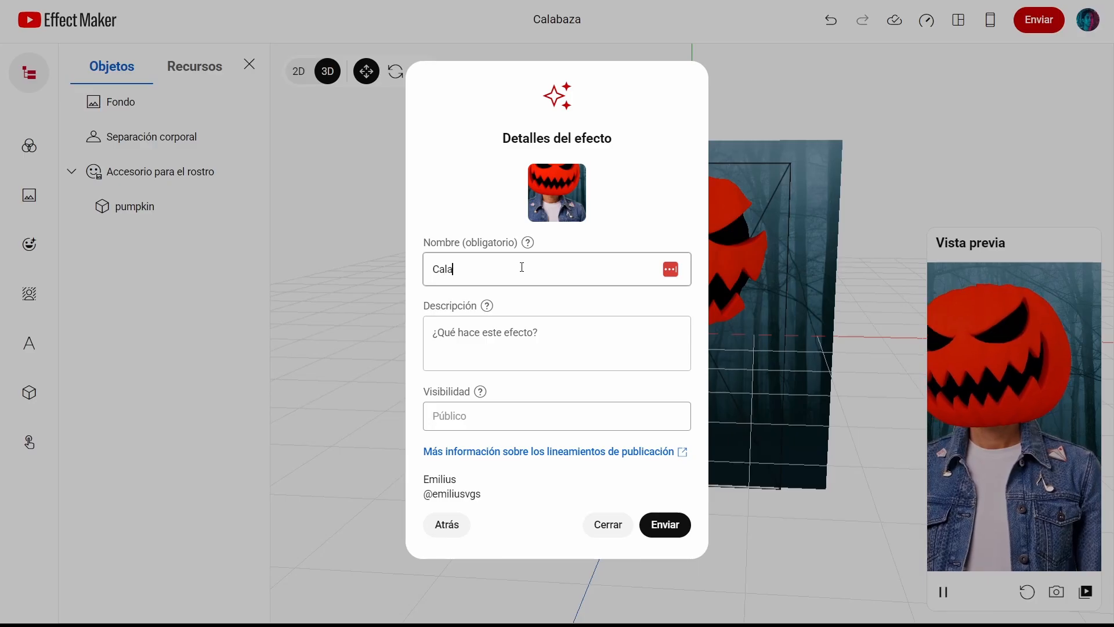
text(baza)
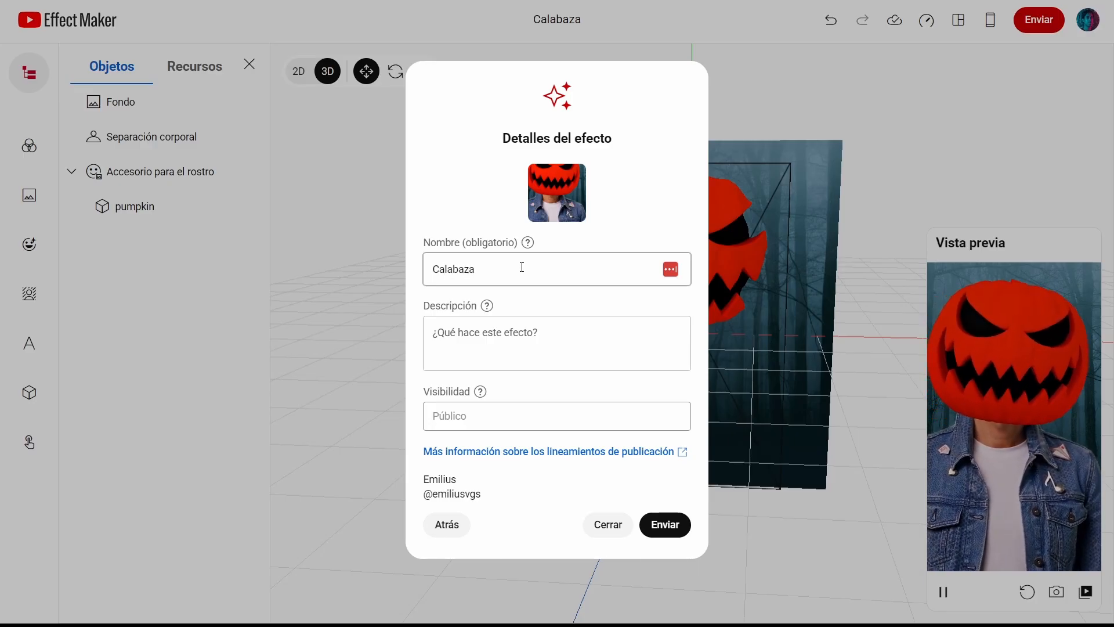
click(537, 341)
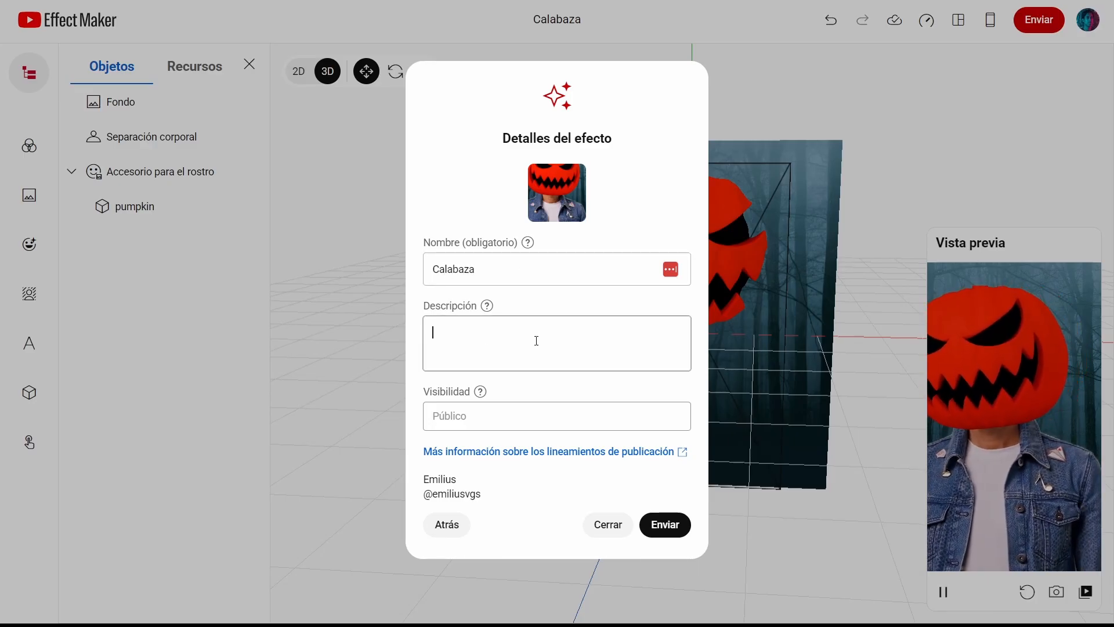
text(Cala)
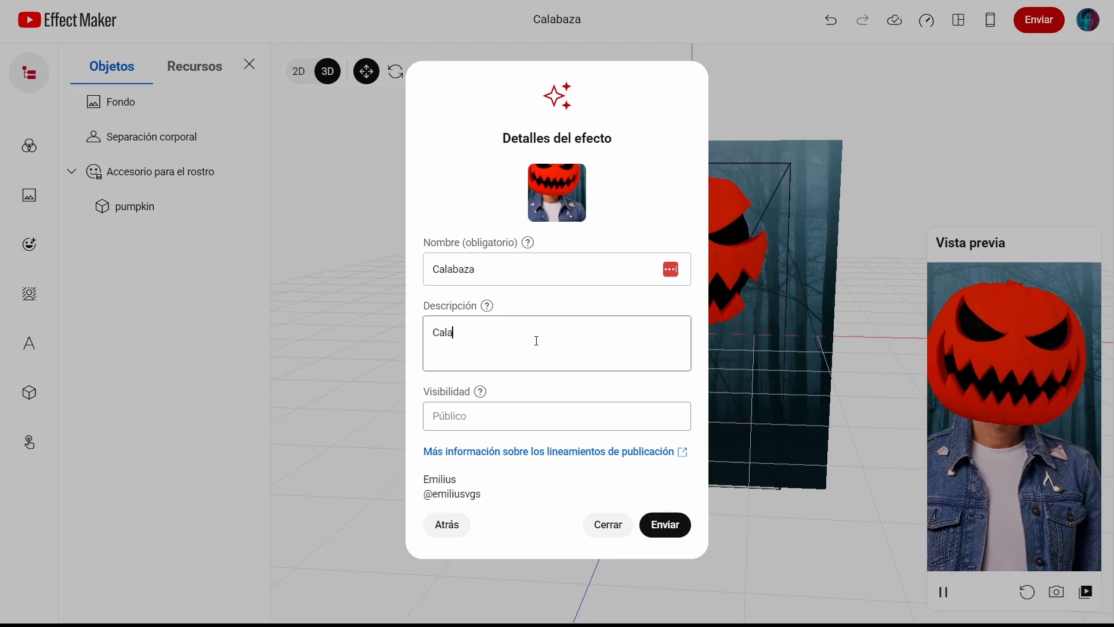
text(baza de hal)
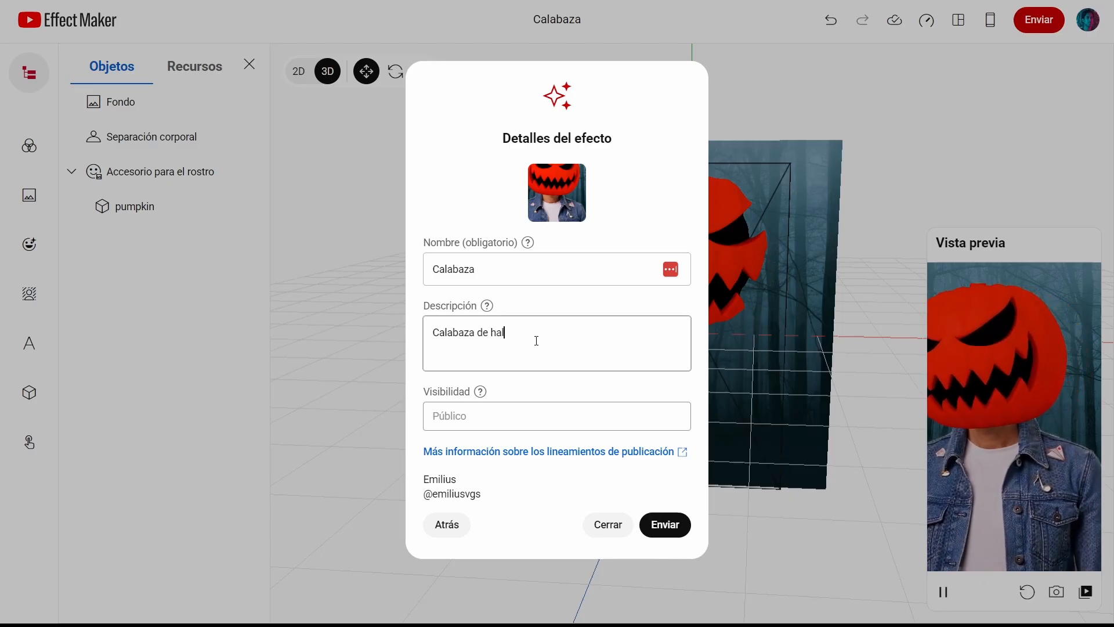
text(loween)
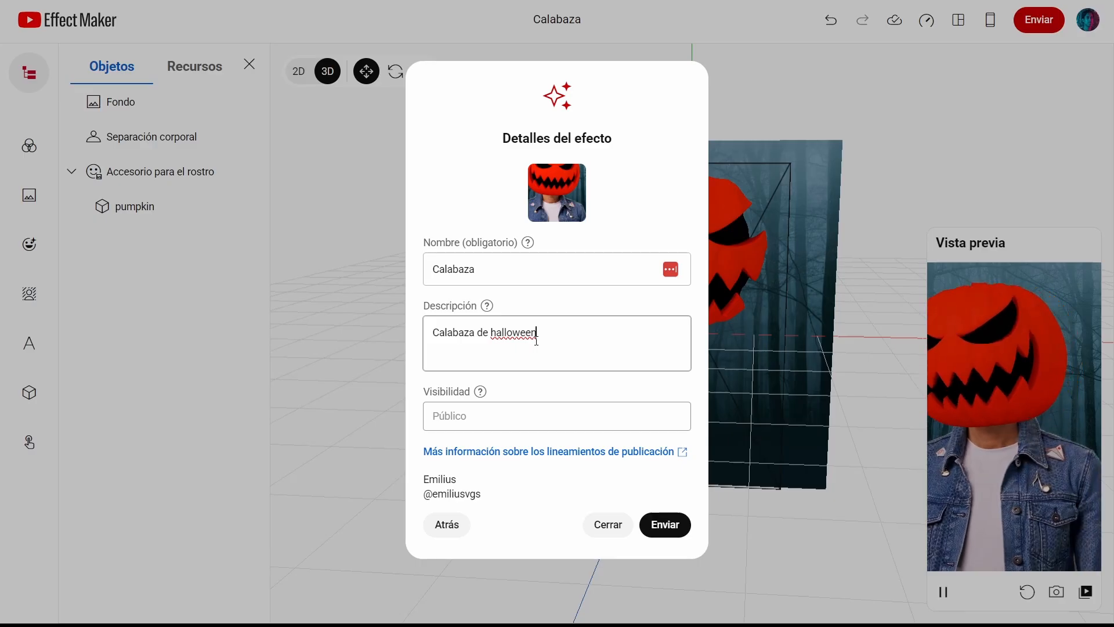
text(, accesori)
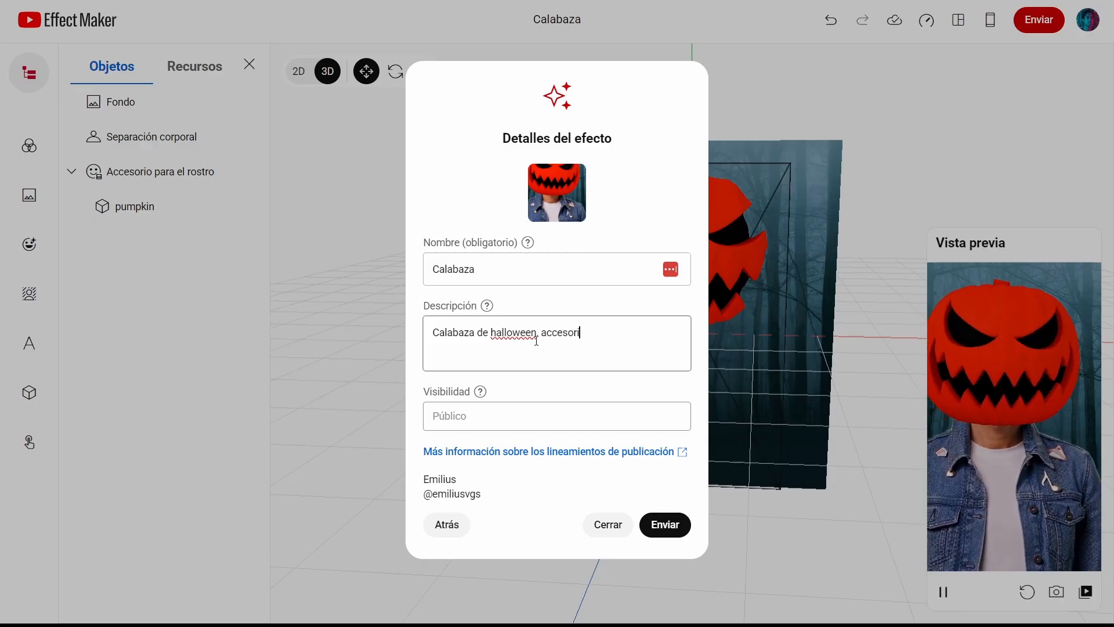
text(o para el rostro)
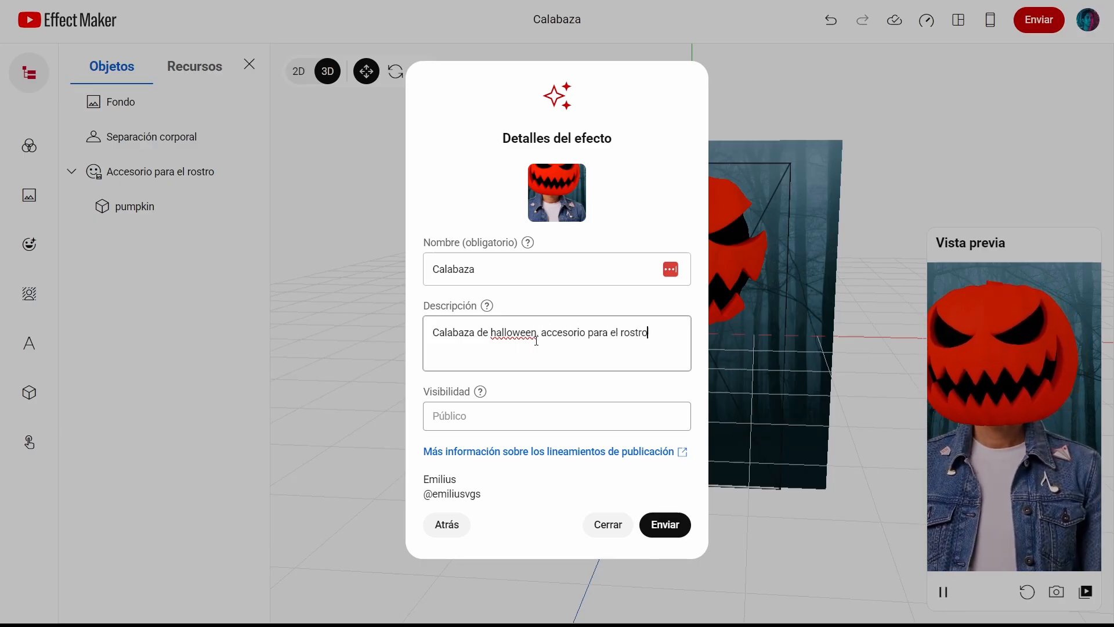
click(487, 307)
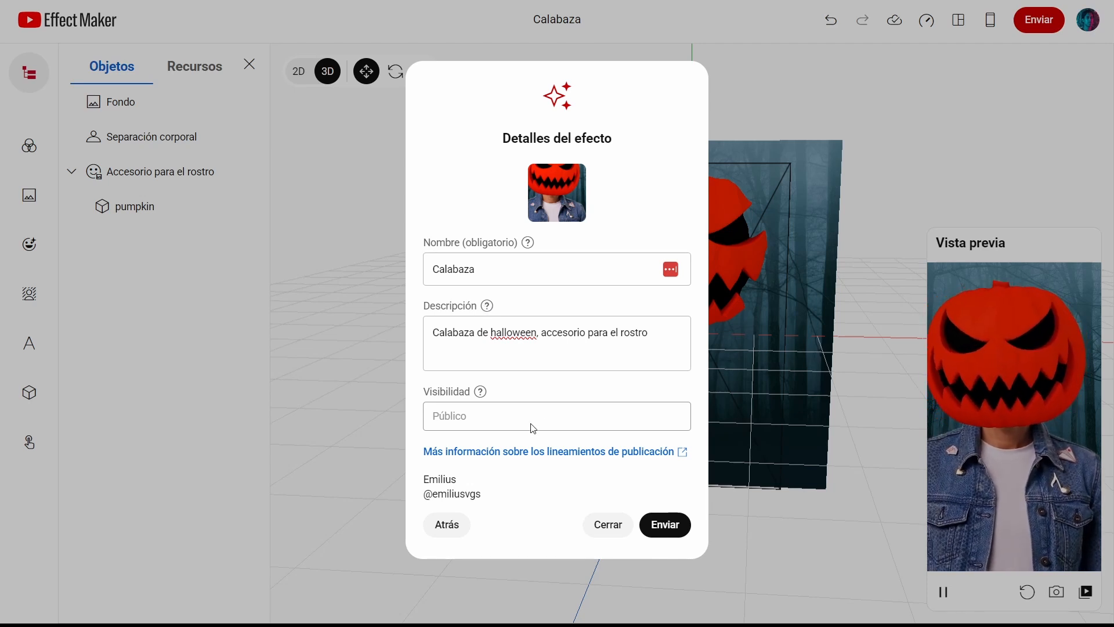
Step: Submit the effect for review and acknowledge the submission
click(666, 533)
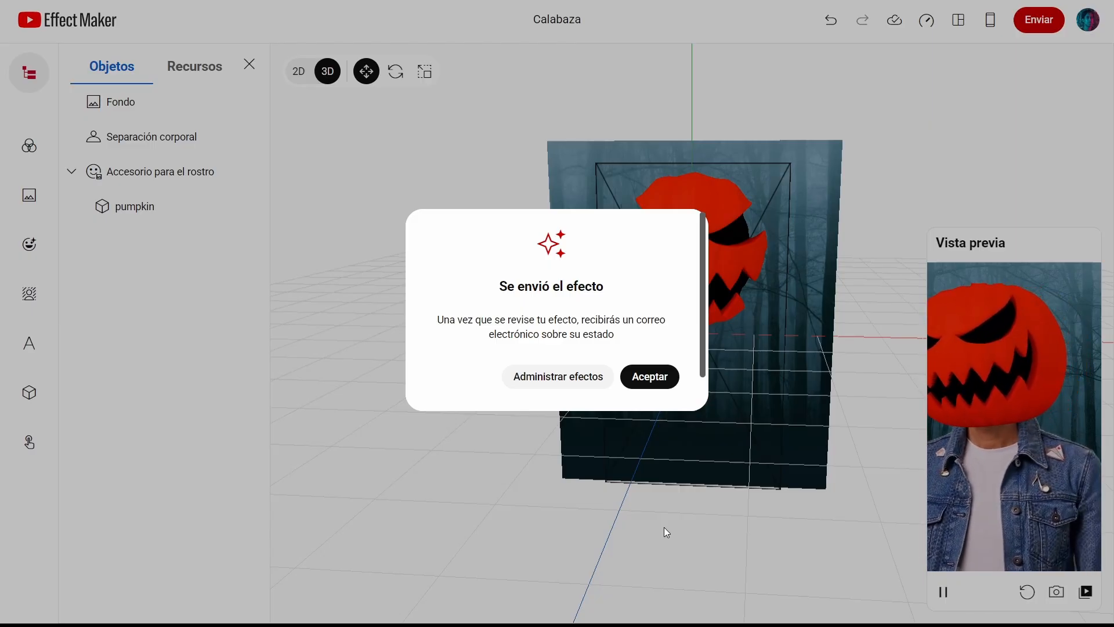
click(649, 376)
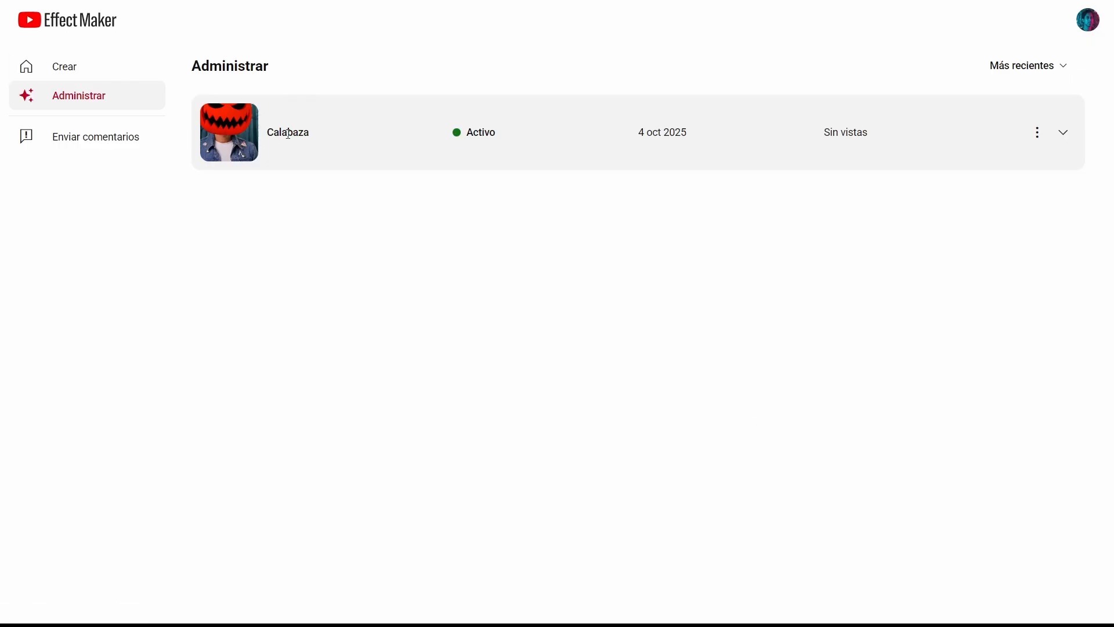
Step: Open the options menu of the submitted Calabaza effect to view its sharing options
click(1037, 132)
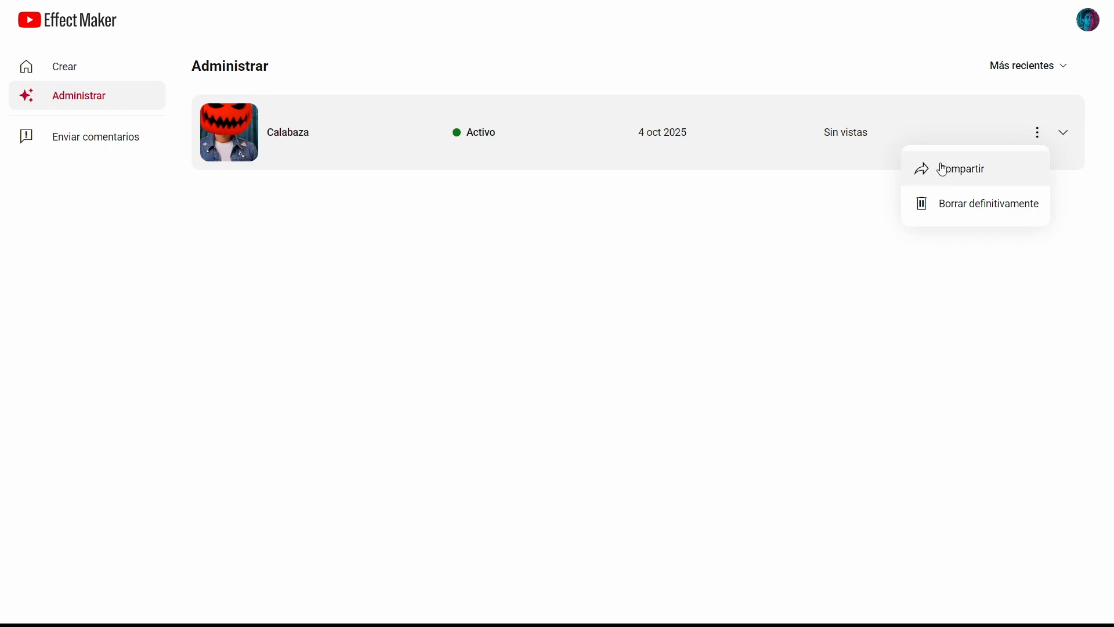
click(518, 280)
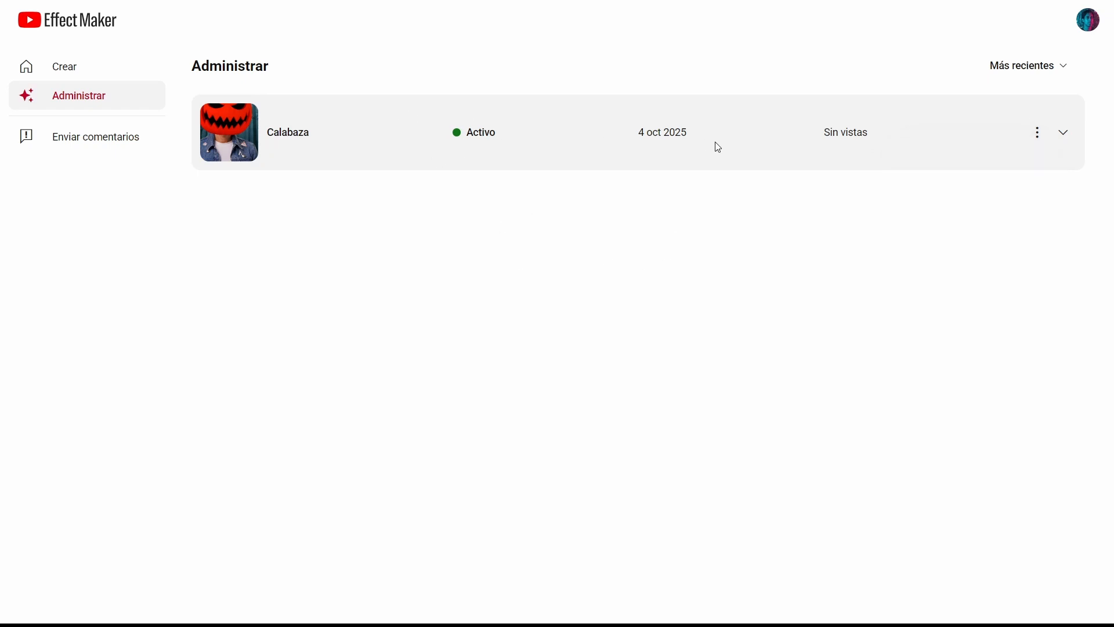
drag(824, 133, 876, 135)
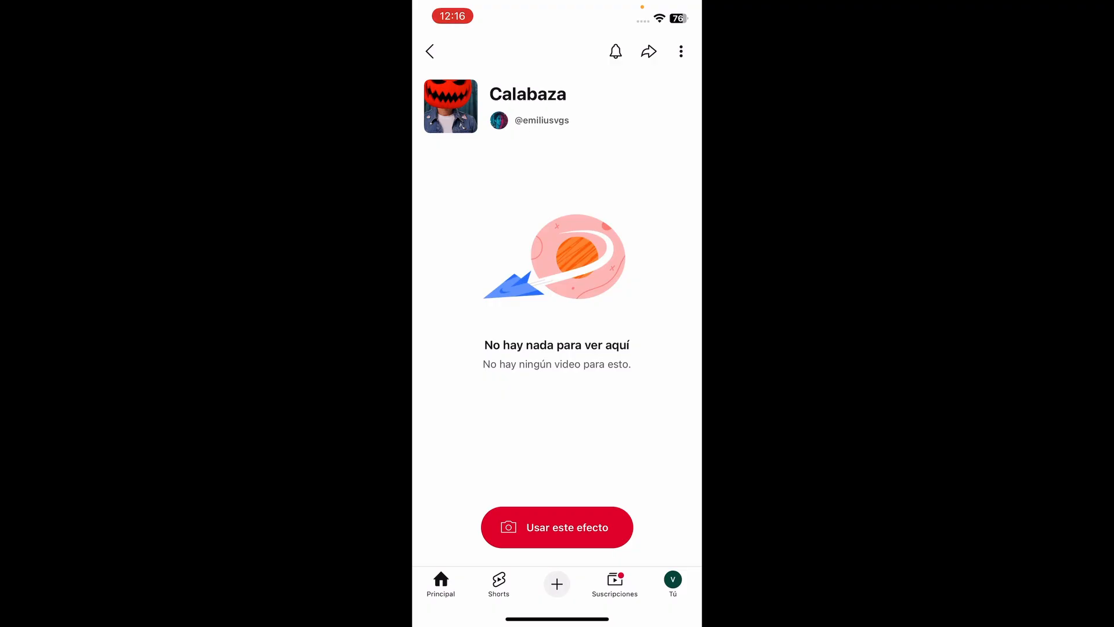
Step: Switch to the YouTube mobile app and use the Calabaza effect in the Shorts camera
click(557, 526)
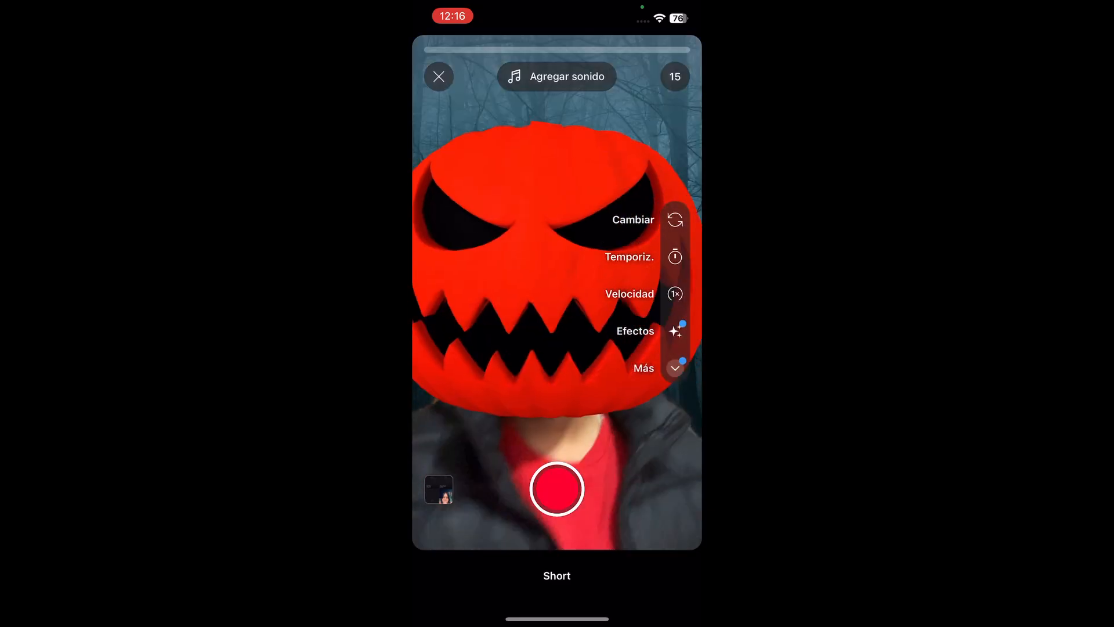